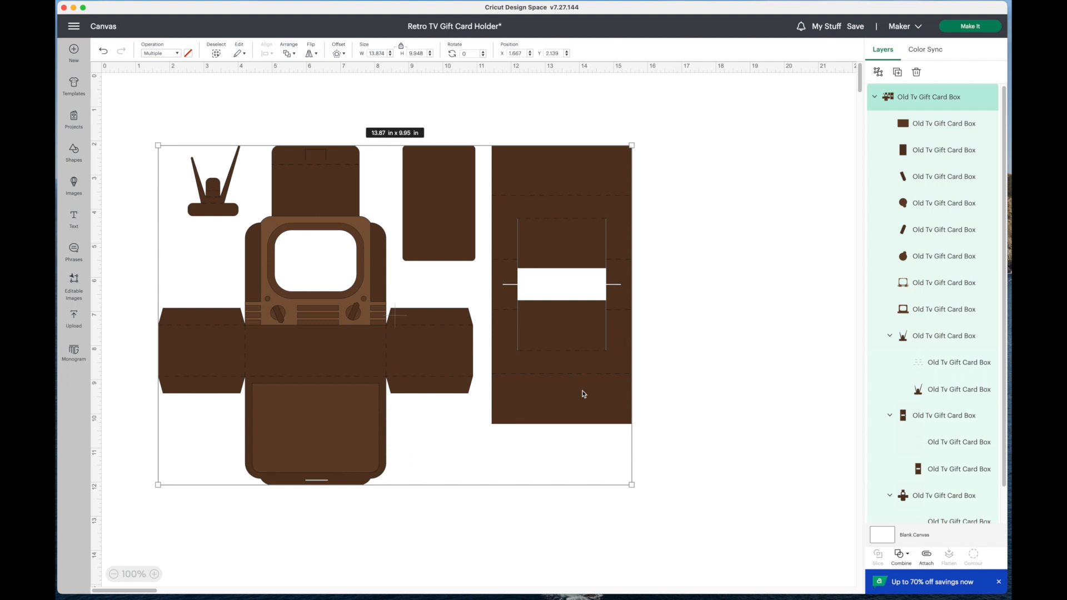
- Ungroup the complete Old Tv Gift Card Box design so its pieces can be handled separately
right_click(584, 394)
click(613, 53)
click(689, 253)
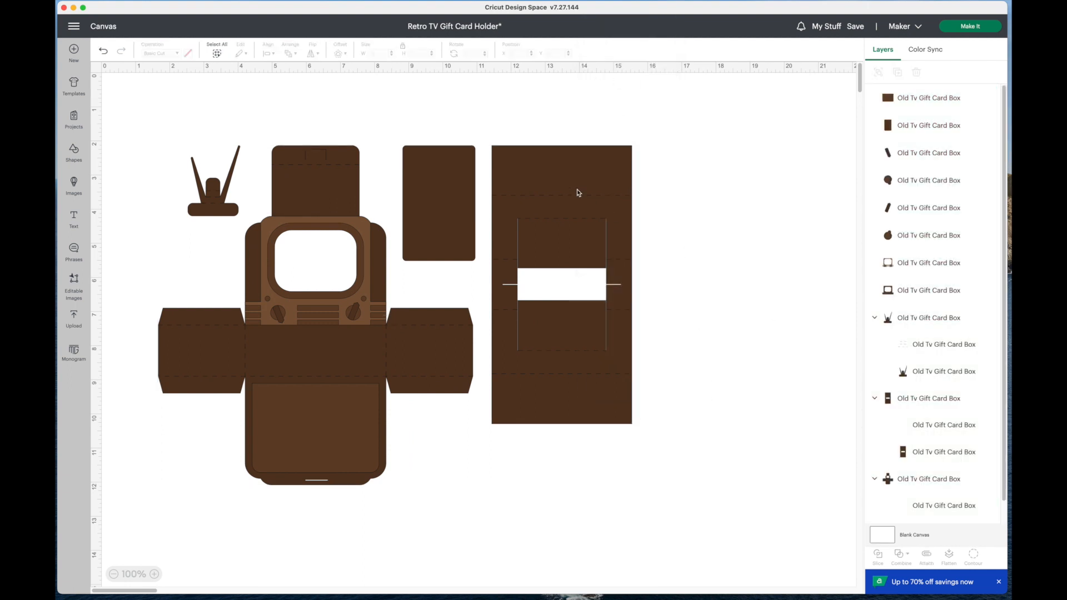
- Gather the box body, slotted insert, rectangular panel and rounded back panel away from the other pieces and delete them
drag(552, 211, 705, 241)
drag(439, 356, 697, 352)
drag(459, 234, 733, 285)
drag(331, 424, 805, 487)
click(519, 143)
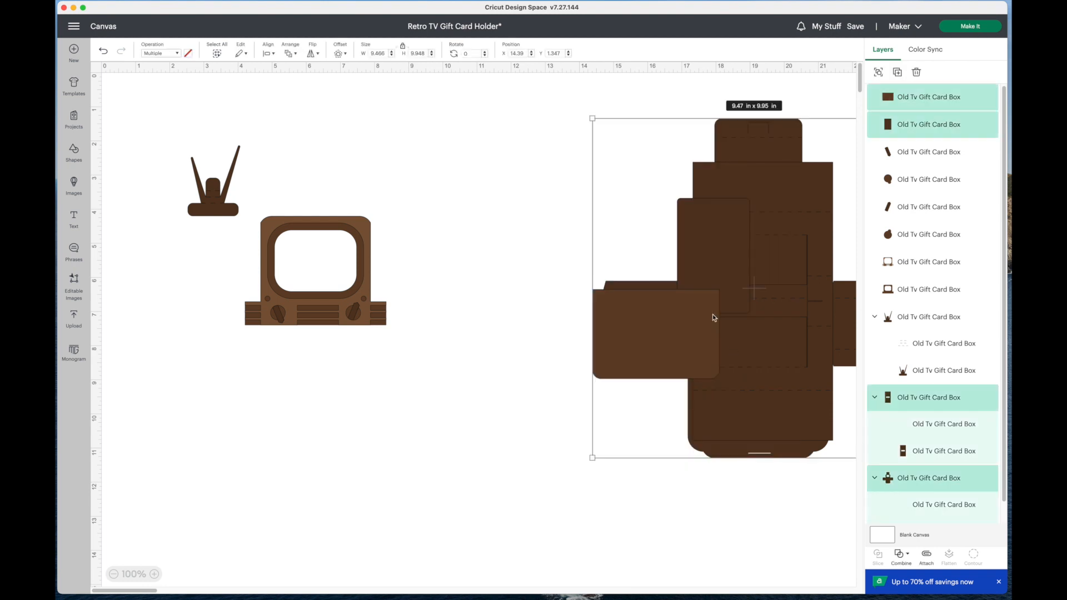
right_click(717, 321)
click(740, 150)
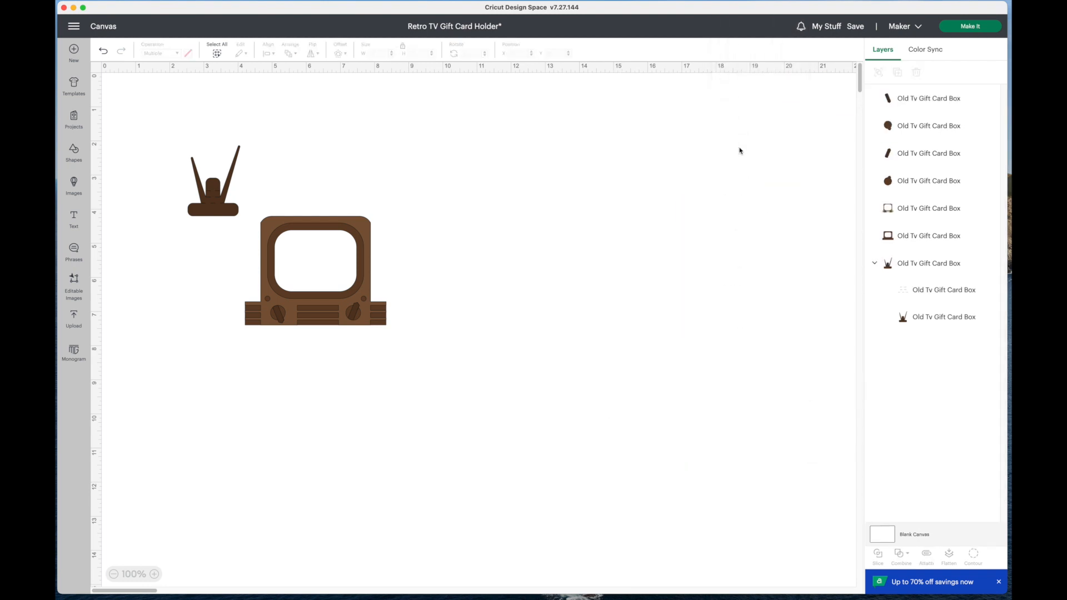
- Separate the light brown TV front frame and its darker backing panel from the knobs, placing them side by side
drag(362, 228, 703, 179)
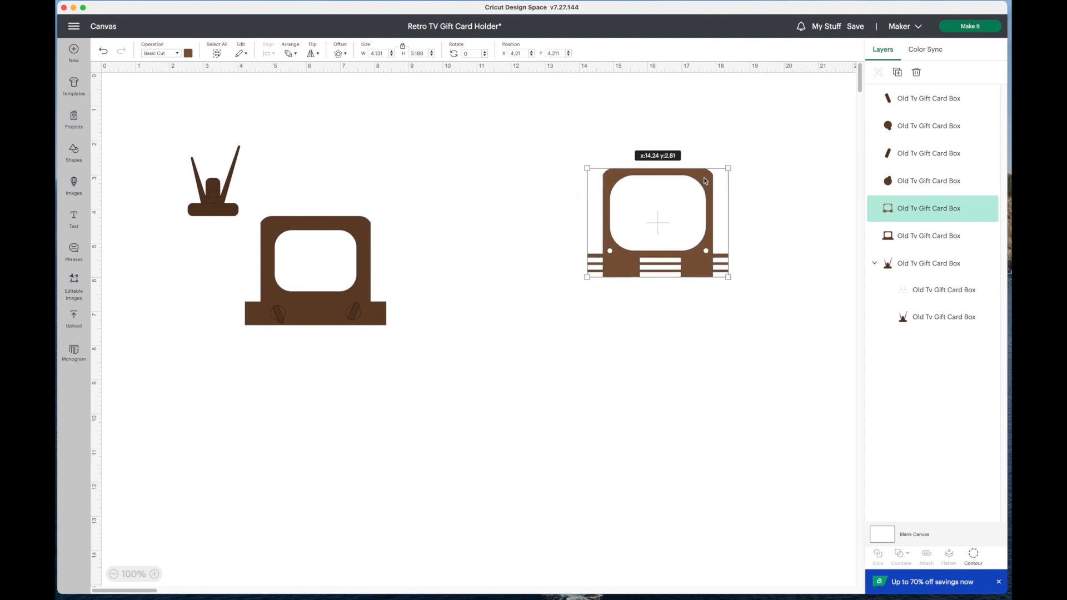
click(362, 249)
drag(382, 244, 526, 200)
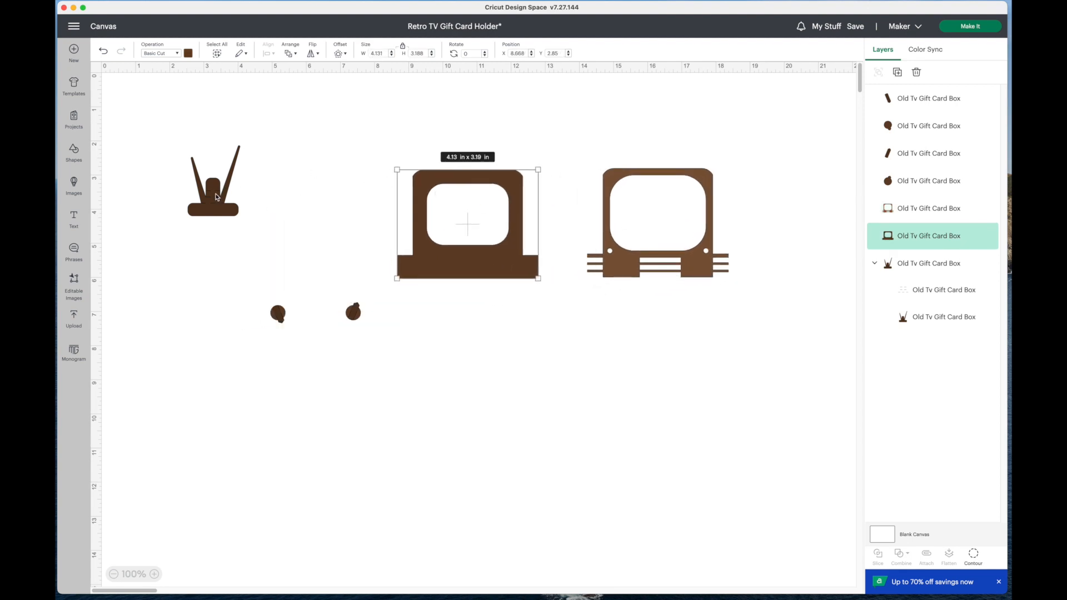
- Group the four knob pieces and move the group up to the canvas edge, clear of the other parts
drag(256, 292, 402, 337)
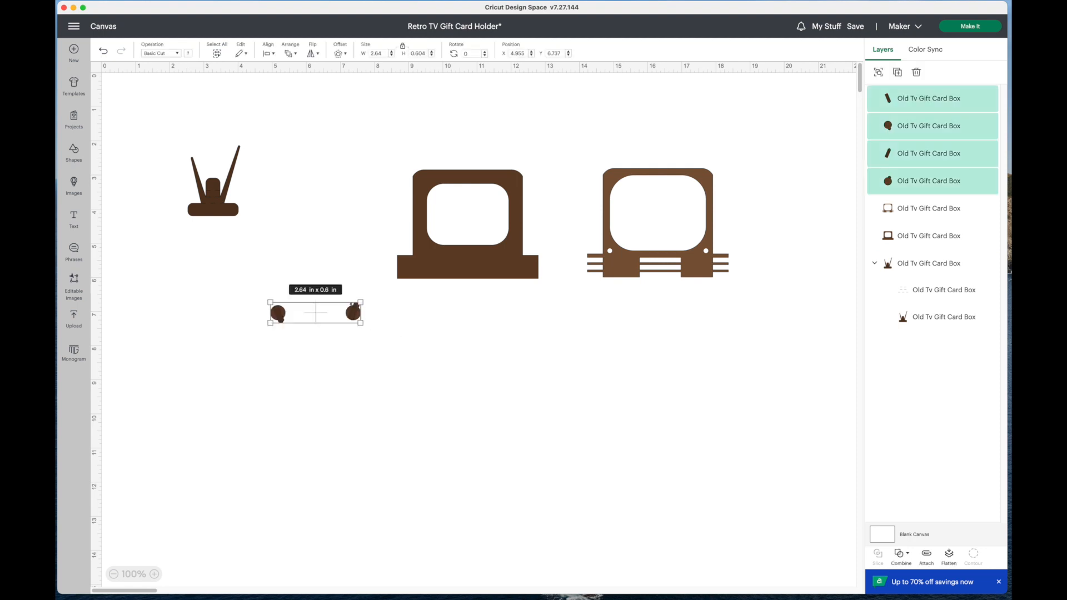
right_click(354, 317)
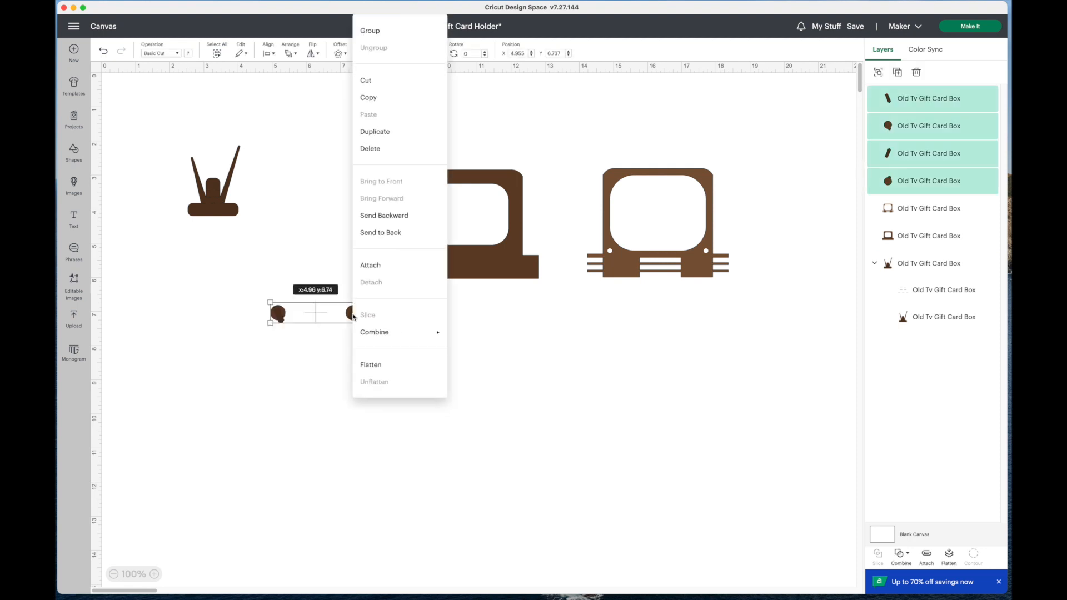
click(391, 32)
- Move the dark backing panel to the lower canvas, duplicate it and place the copy beside the original
drag(450, 263, 276, 453)
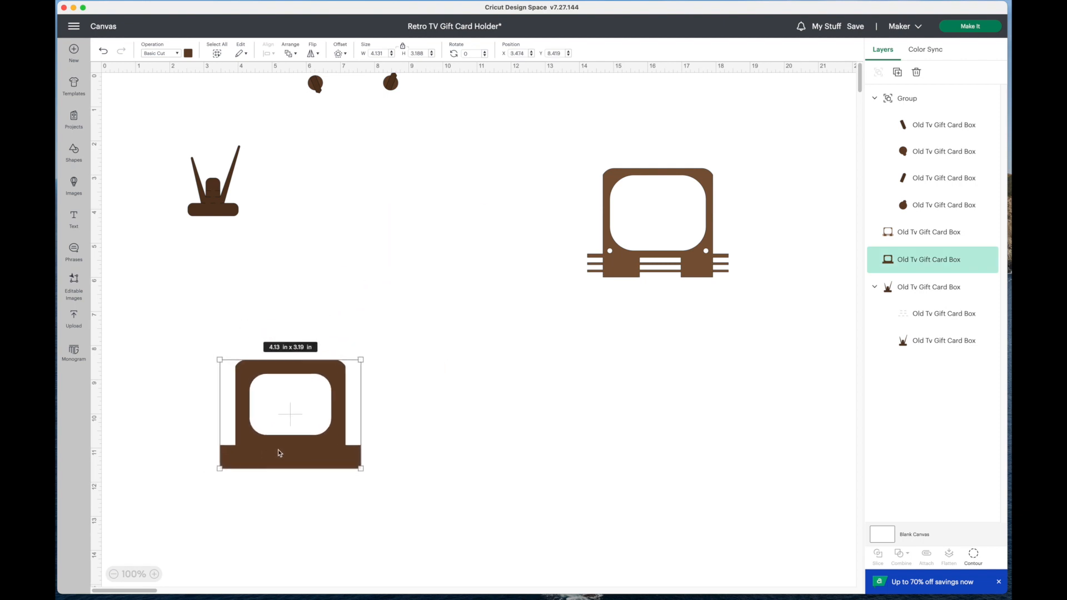
right_click(279, 453)
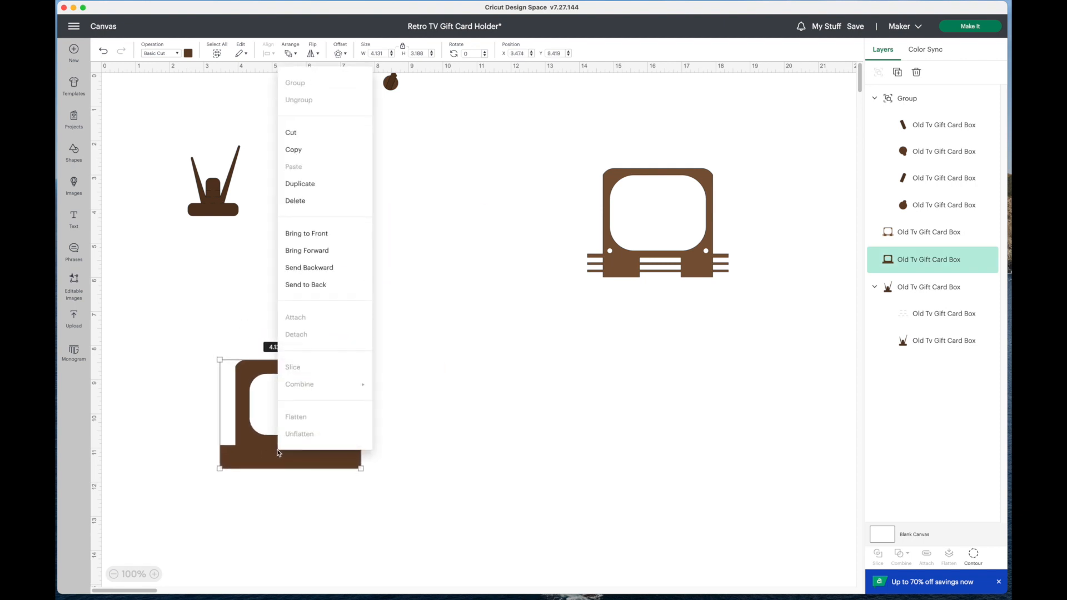
click(317, 184)
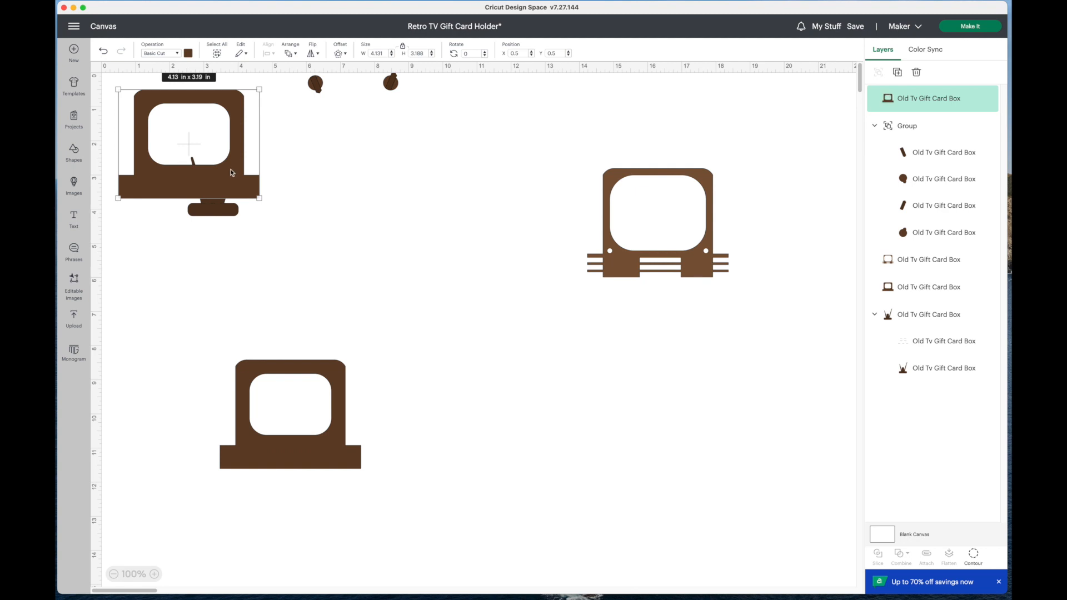
drag(231, 172, 519, 441)
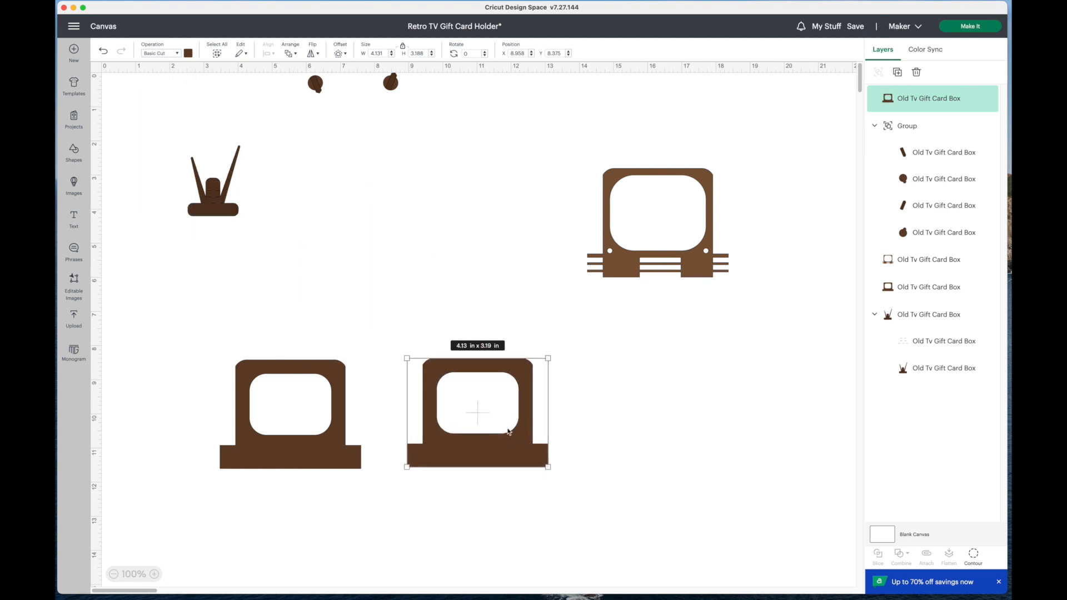
- Hide the screen cutout contour on the duplicated backing panel to make it solid
click(973, 556)
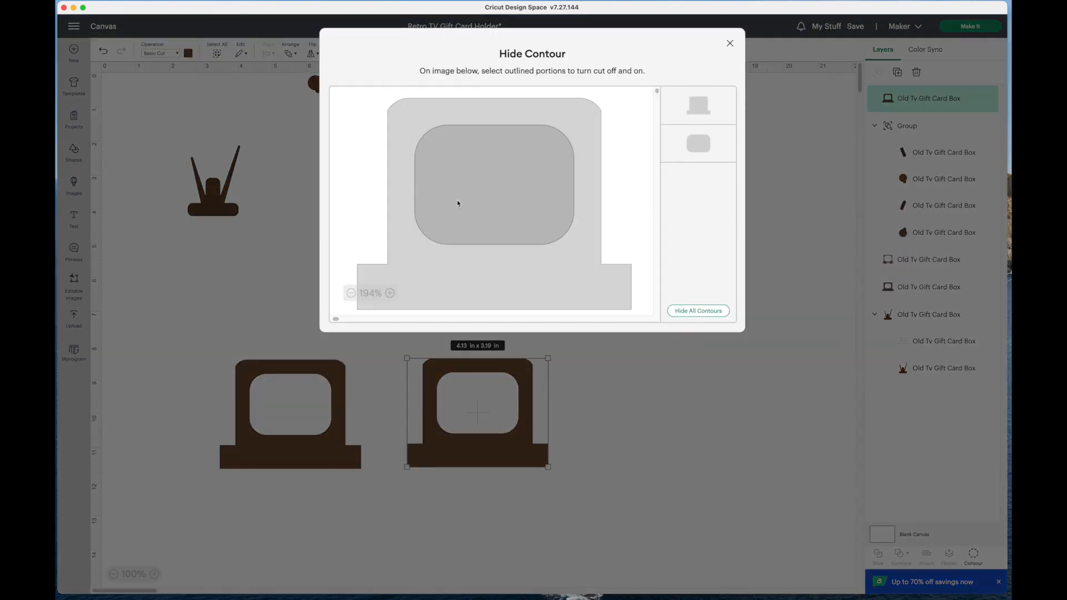
click(474, 200)
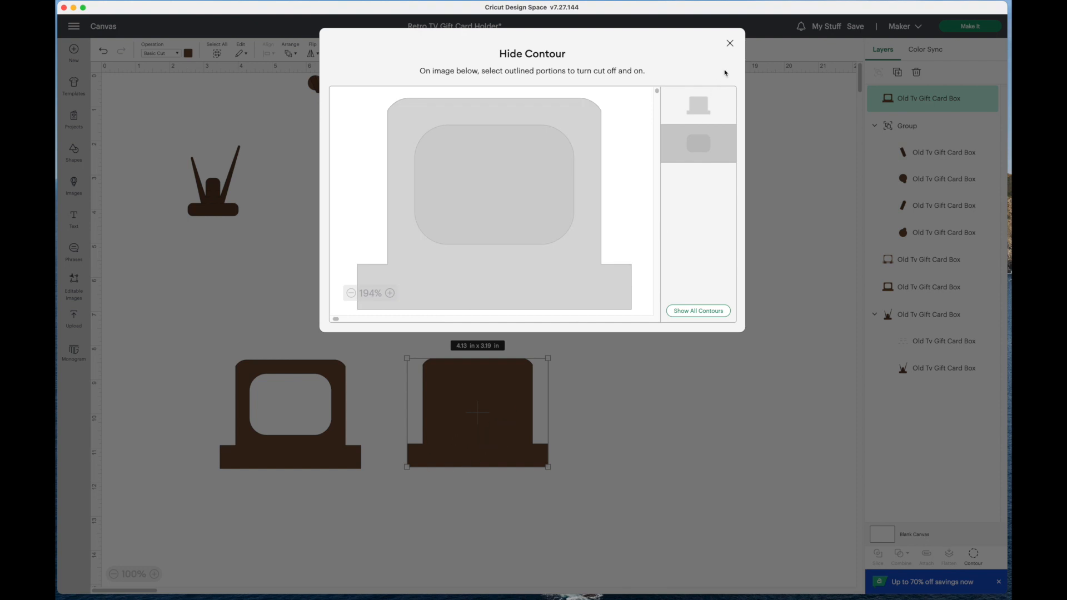
click(730, 43)
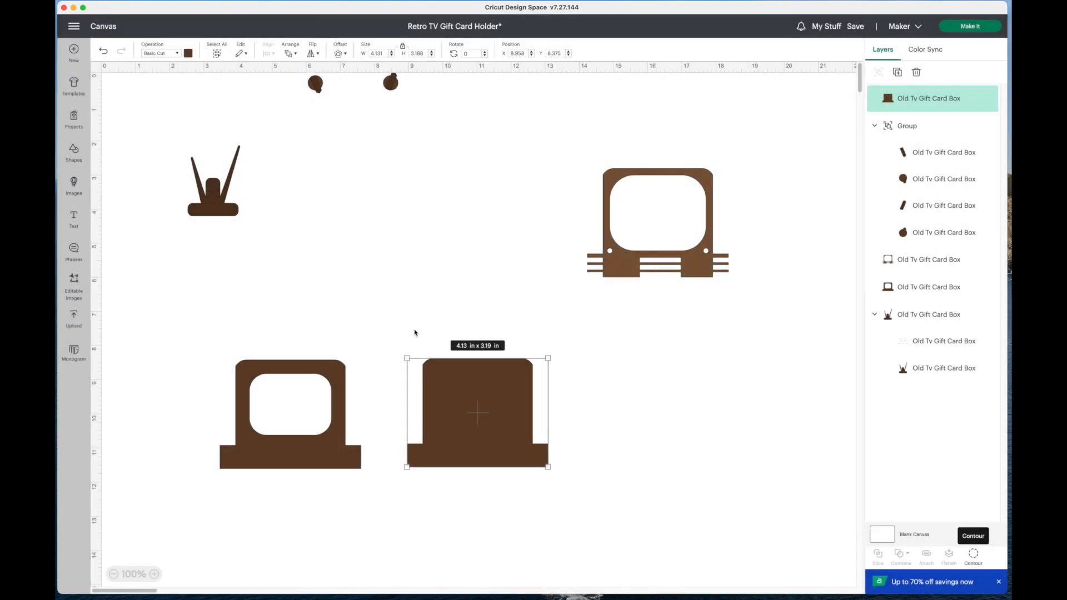
- Hide the outer contour of the original backing panel, keeping only the rounded screen shape, and shift that shape away from the solid panel
click(314, 458)
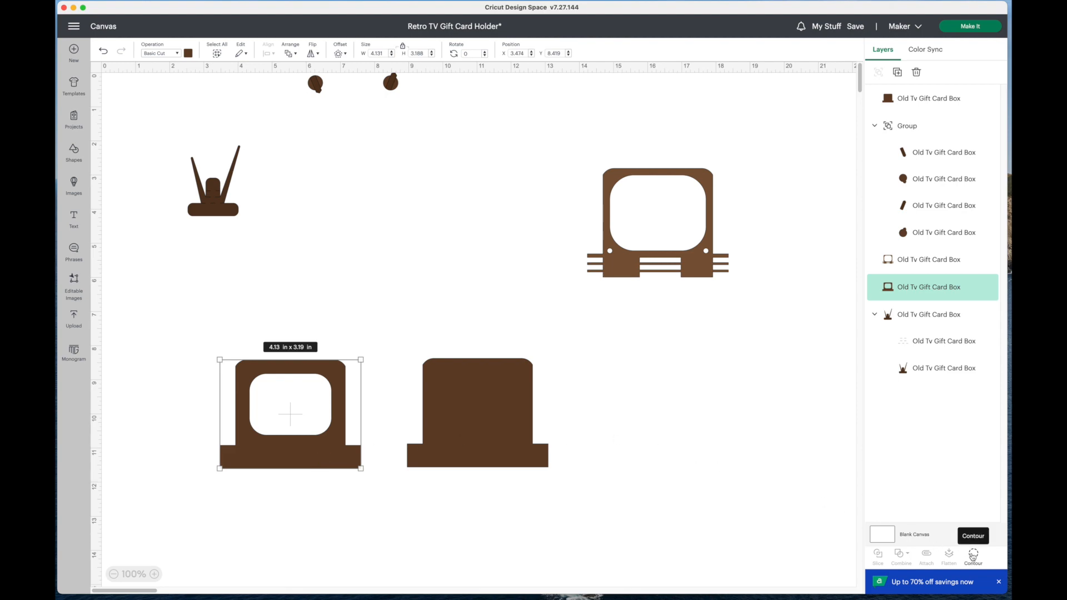
click(973, 556)
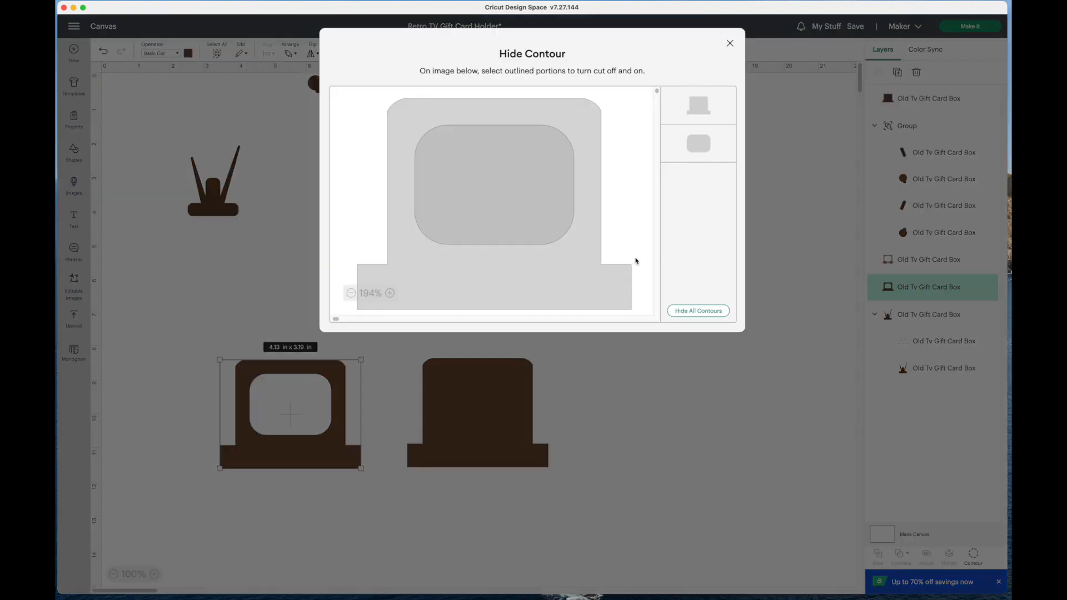
click(558, 274)
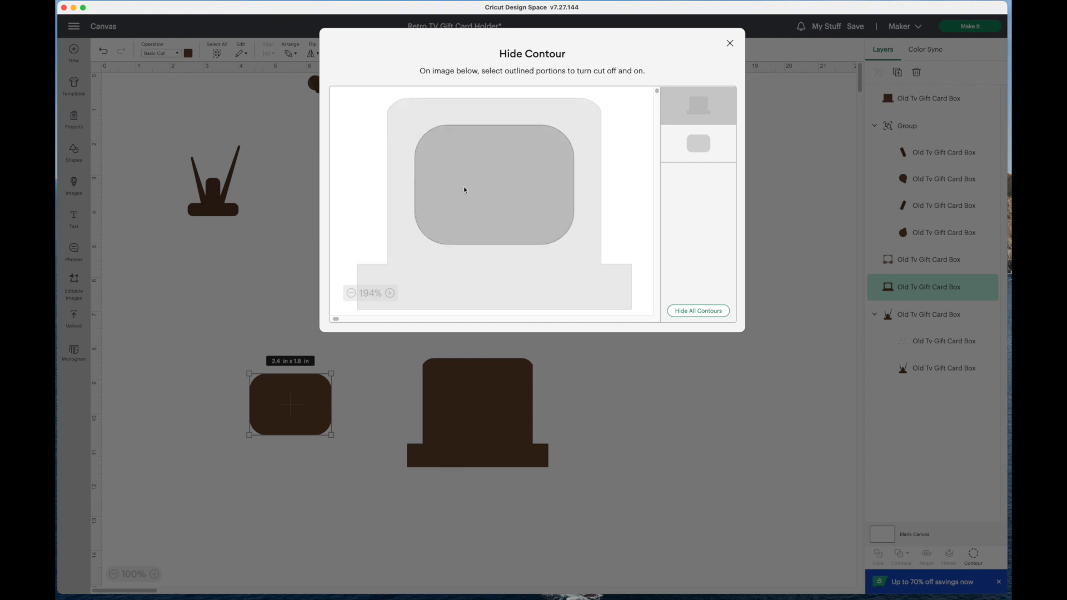
click(730, 43)
click(309, 278)
drag(300, 388, 247, 399)
- Move the solid backing panel lower on the canvas and duplicate it twice
click(477, 396)
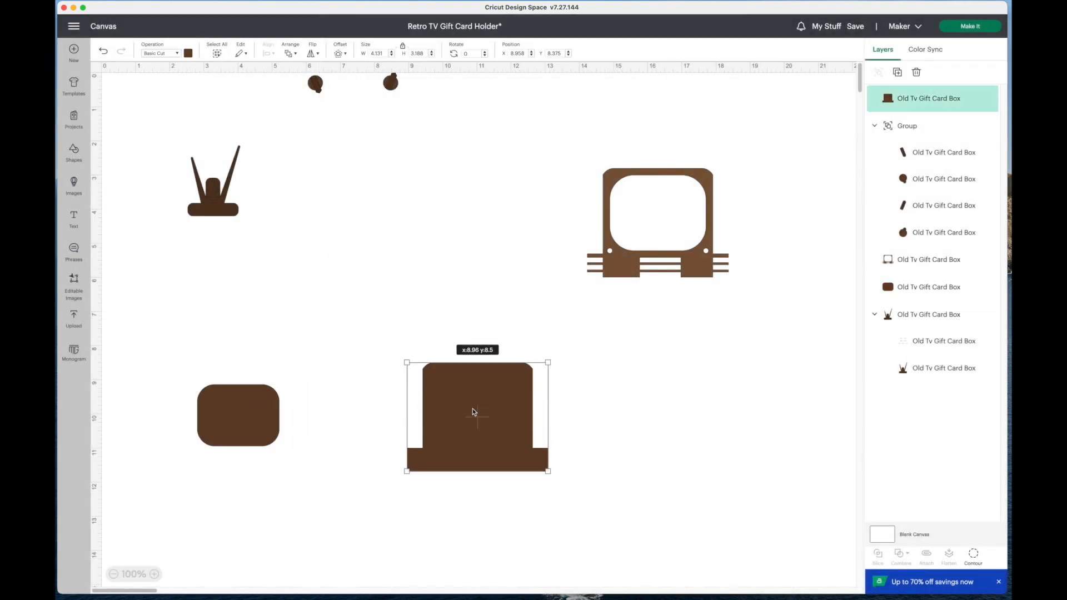
drag(477, 397, 469, 445)
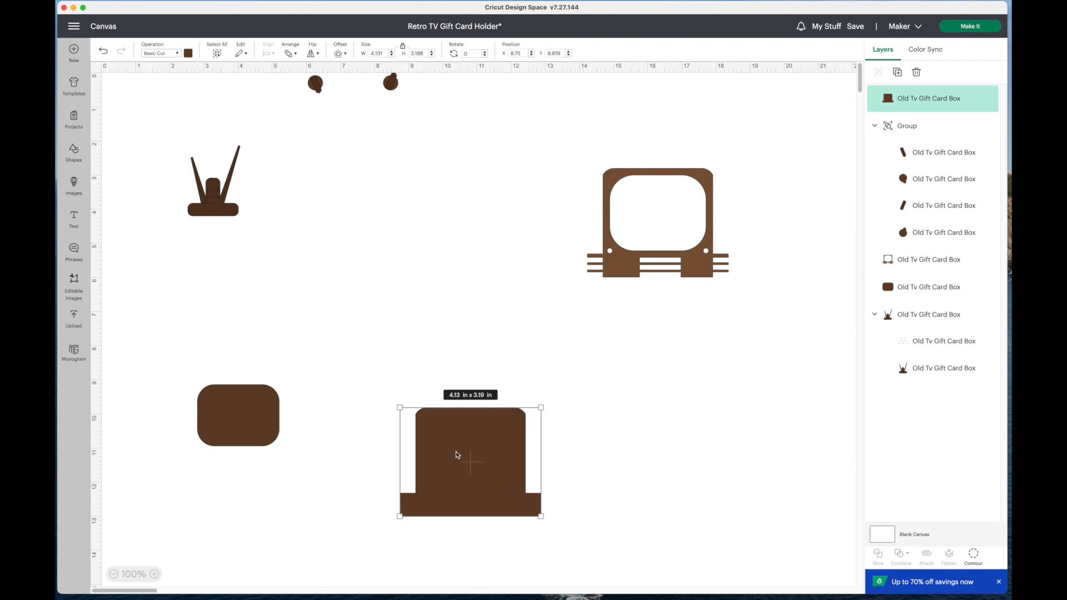
right_click(456, 454)
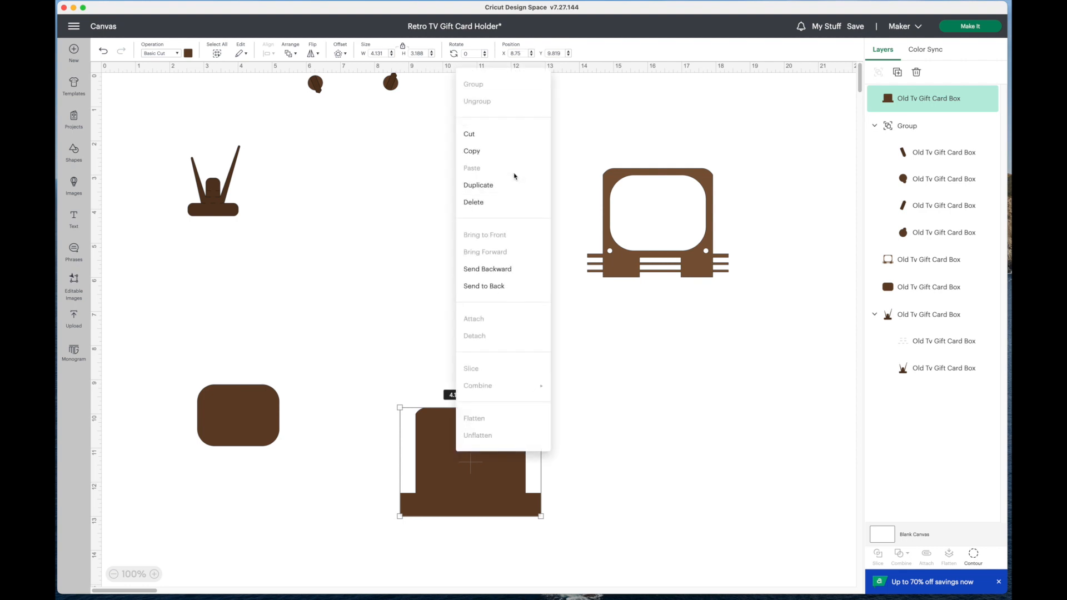
click(498, 186)
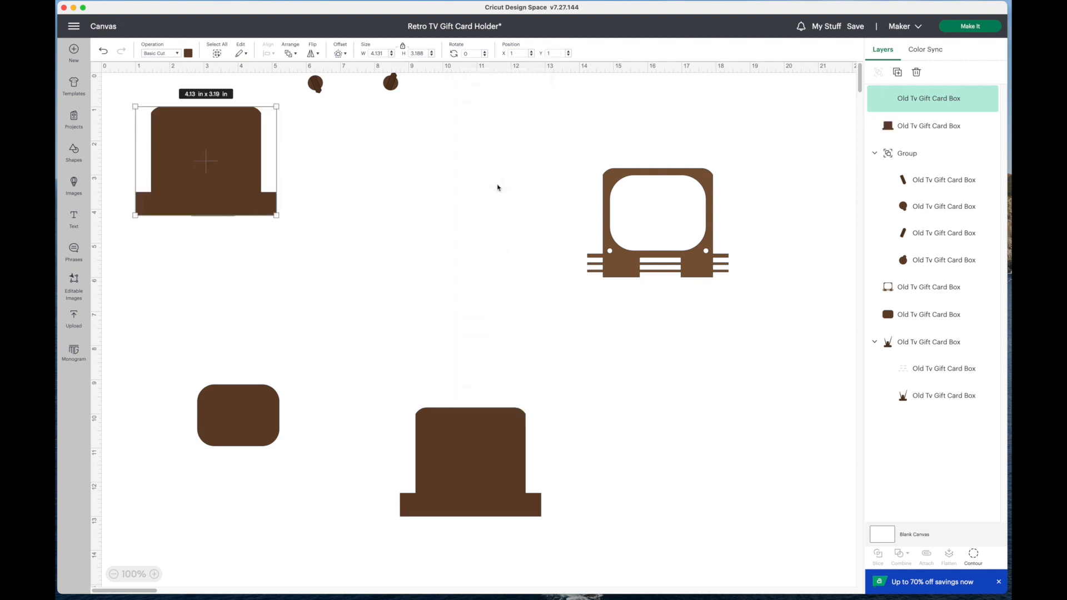
right_click(483, 418)
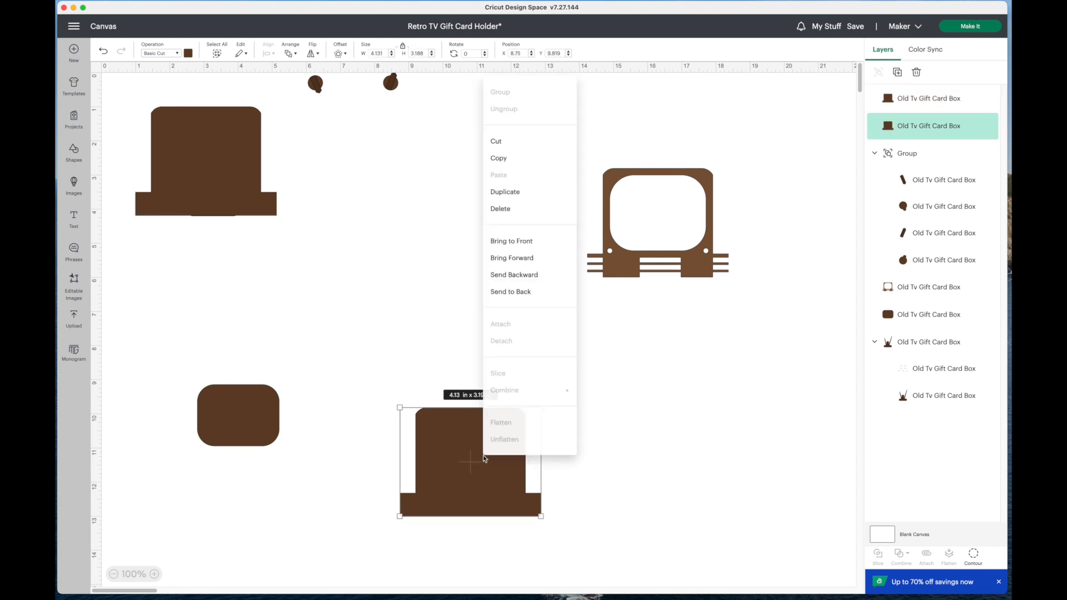
click(506, 189)
- Move the TV front frame above the screen shape, and stack the solid panel and one copy in the cleared area
drag(607, 230, 236, 320)
drag(455, 462, 616, 393)
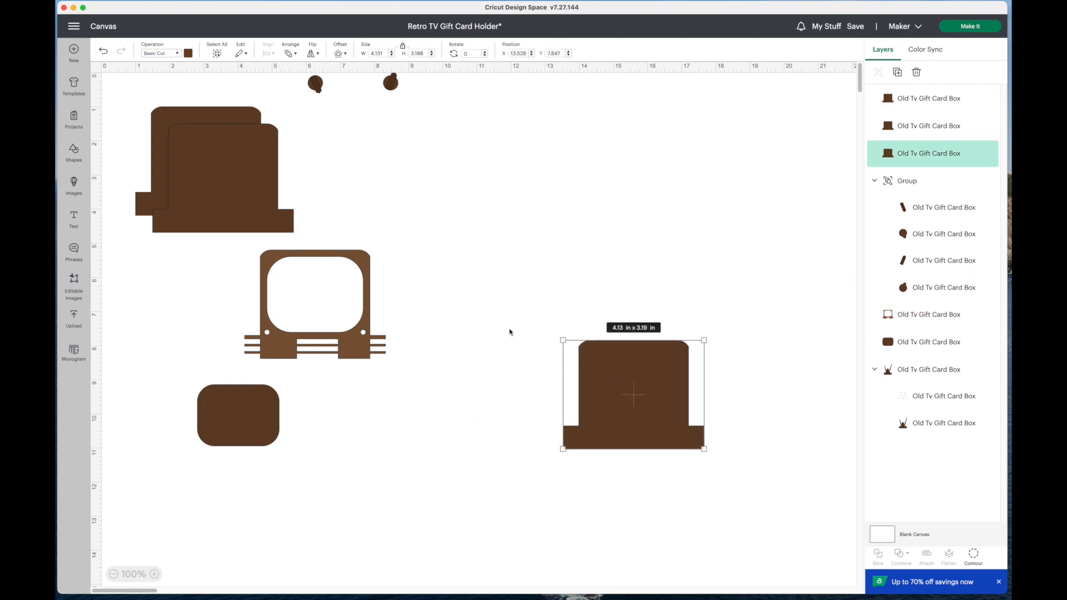
drag(215, 196, 618, 289)
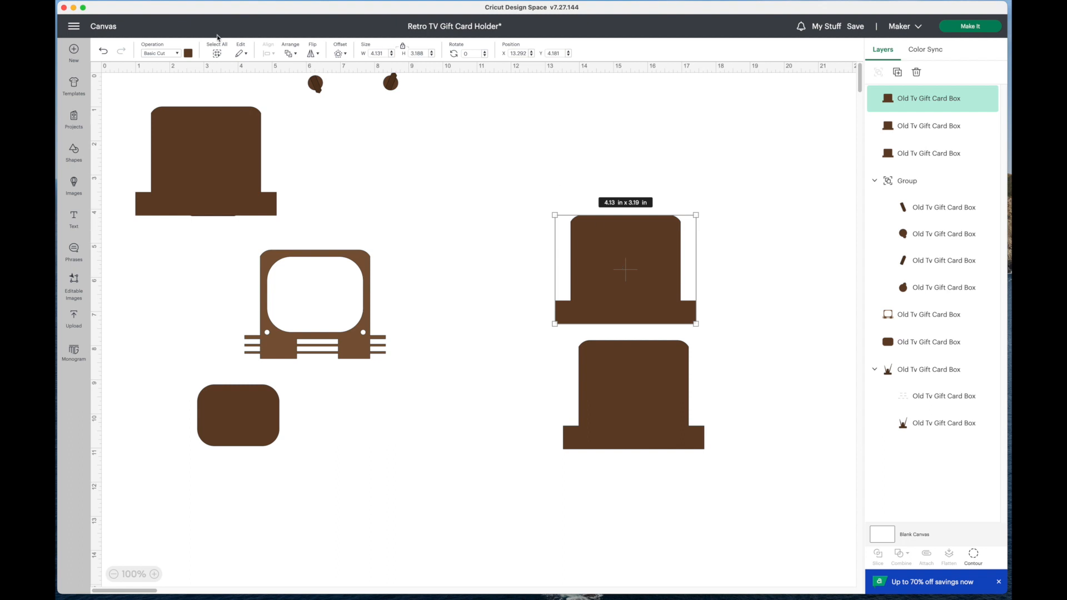
- Flip the upper solid panel of the stacked pair vertically
click(313, 53)
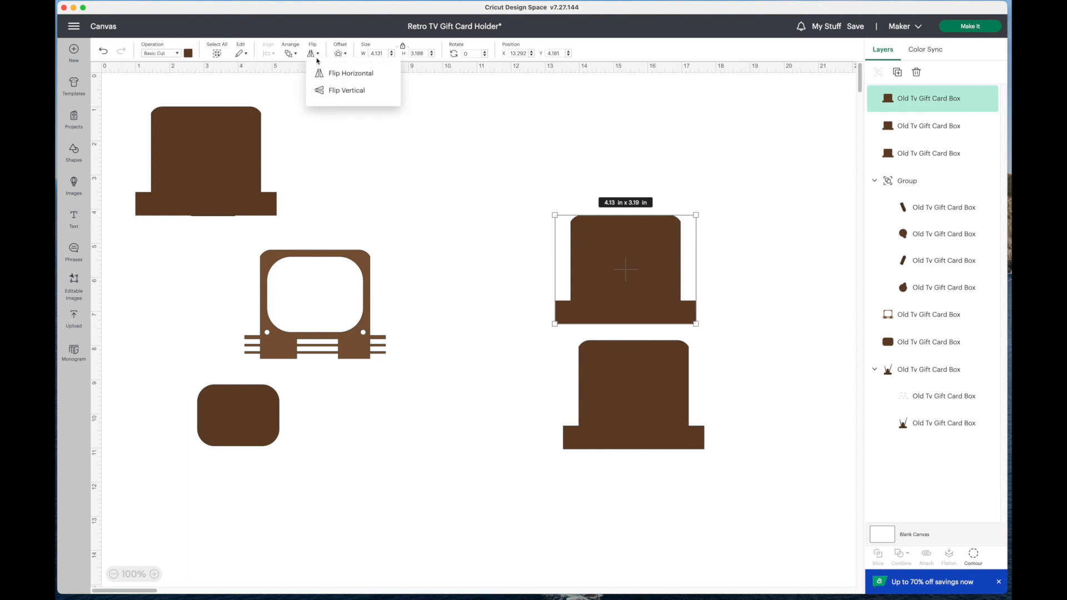
click(330, 91)
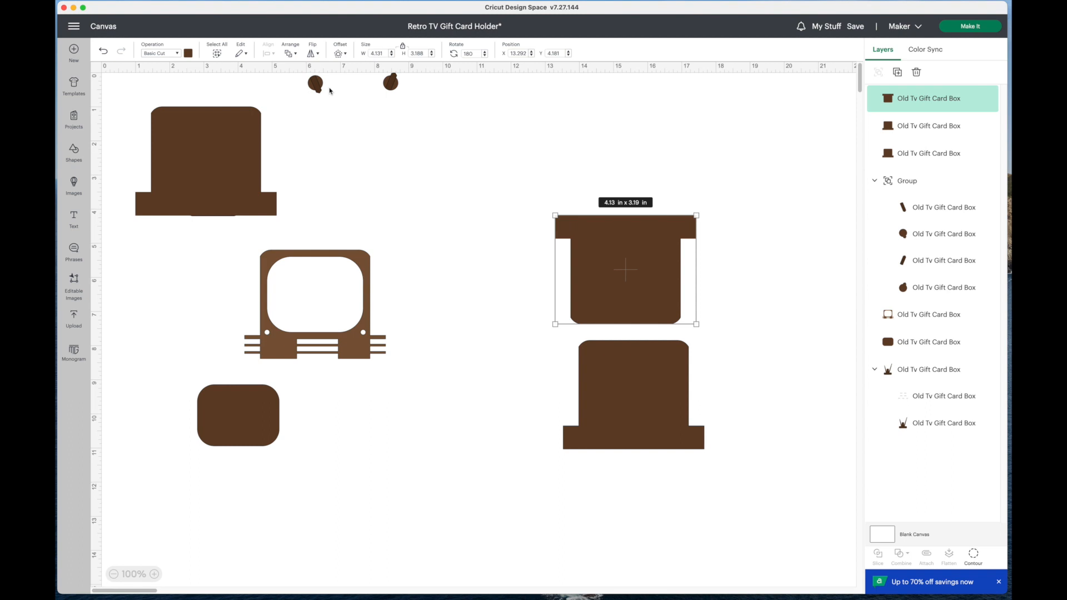
click(735, 196)
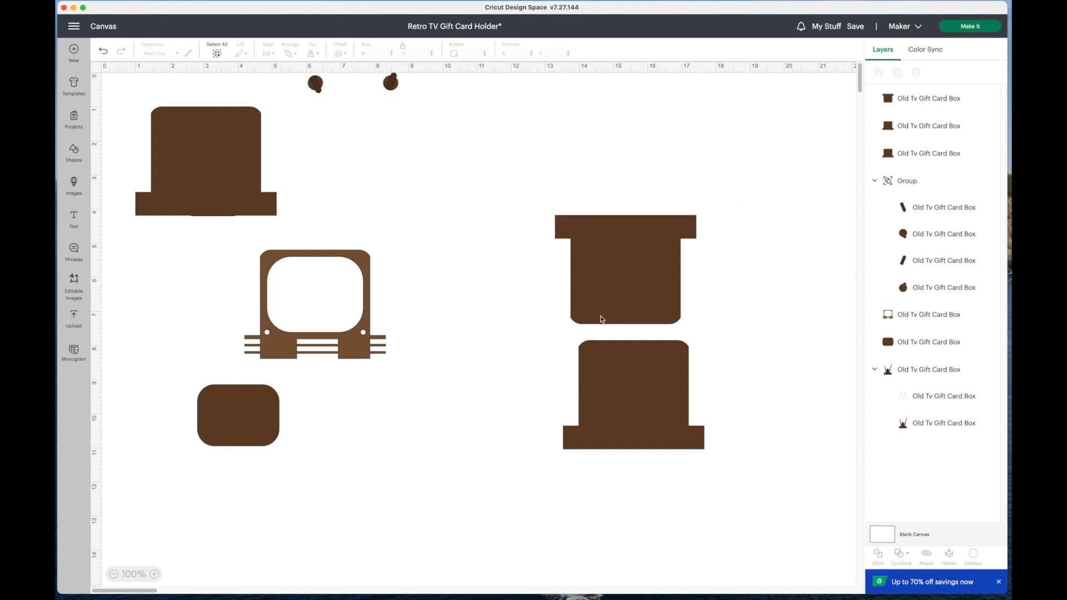
- Lower the flipped panel until its rounded edge slightly overlaps the panel below, and center the two horizontally
drag(637, 284, 645, 308)
click(563, 335)
drag(527, 201, 735, 483)
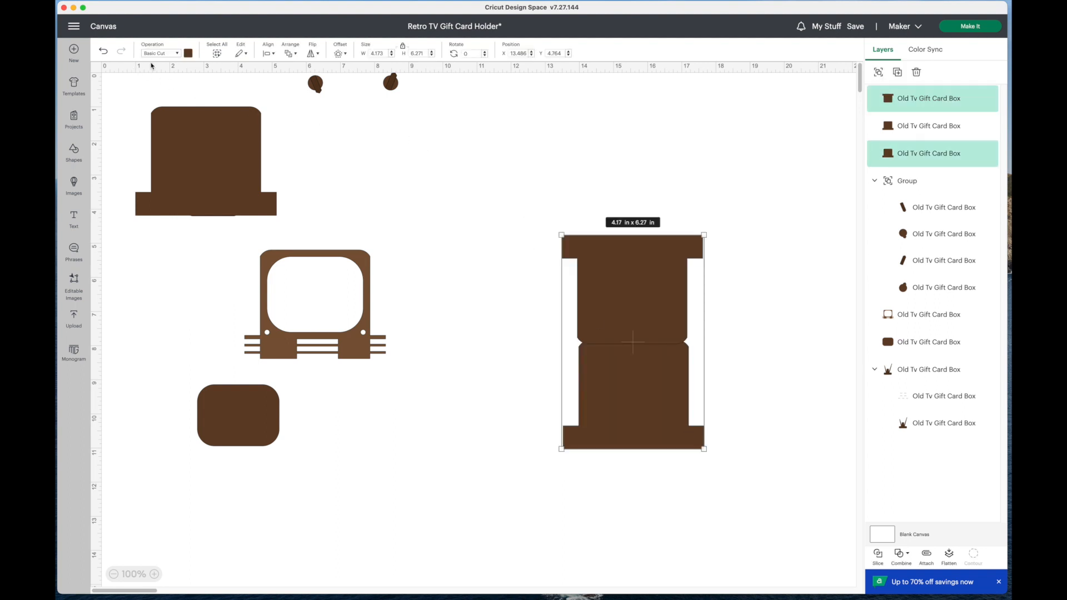
click(272, 55)
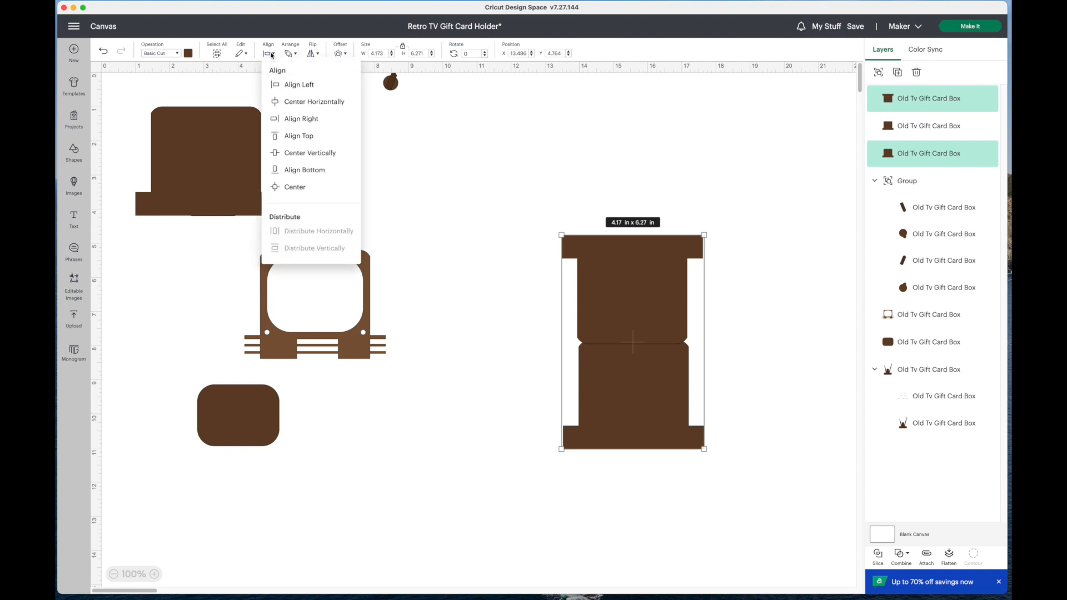
click(311, 106)
- Weld the two aligned solid panels into a single card base
right_click(607, 271)
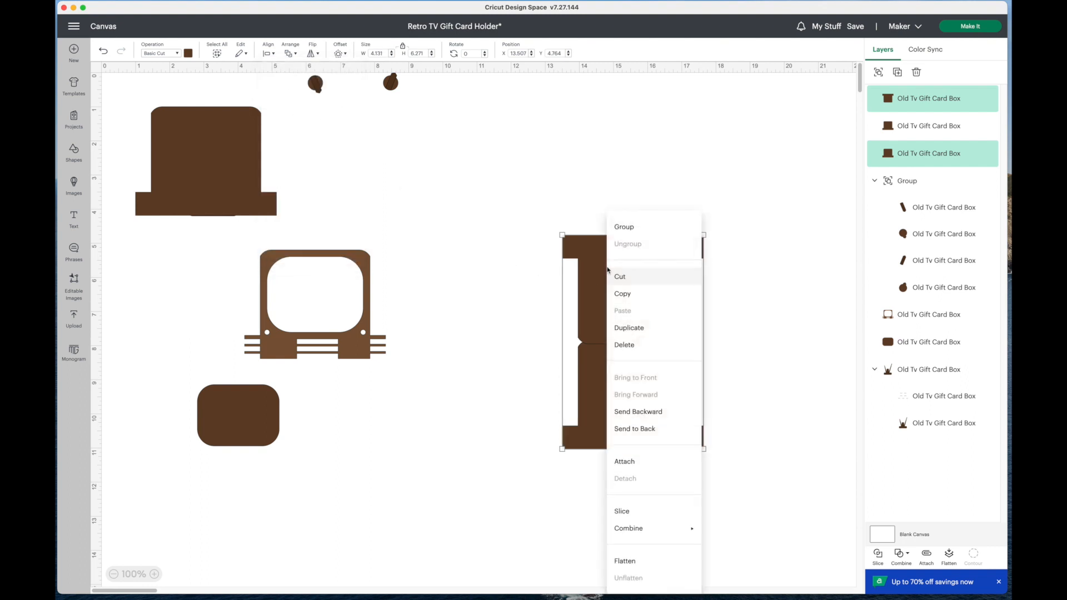
mouse_move(638, 530)
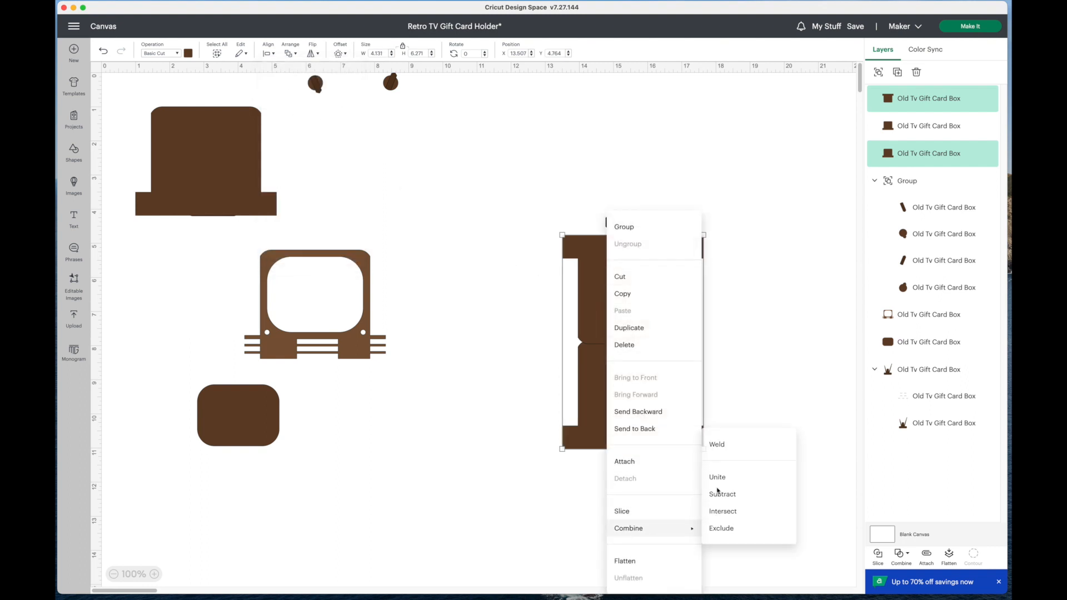
click(738, 443)
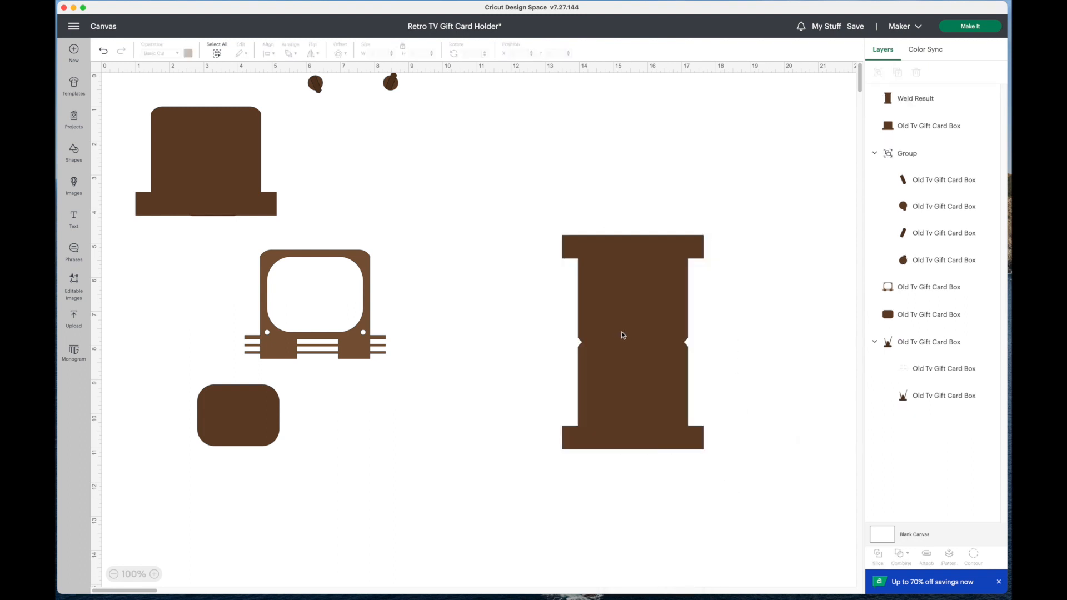
- Recolor the welded card base light gray
click(623, 335)
click(190, 54)
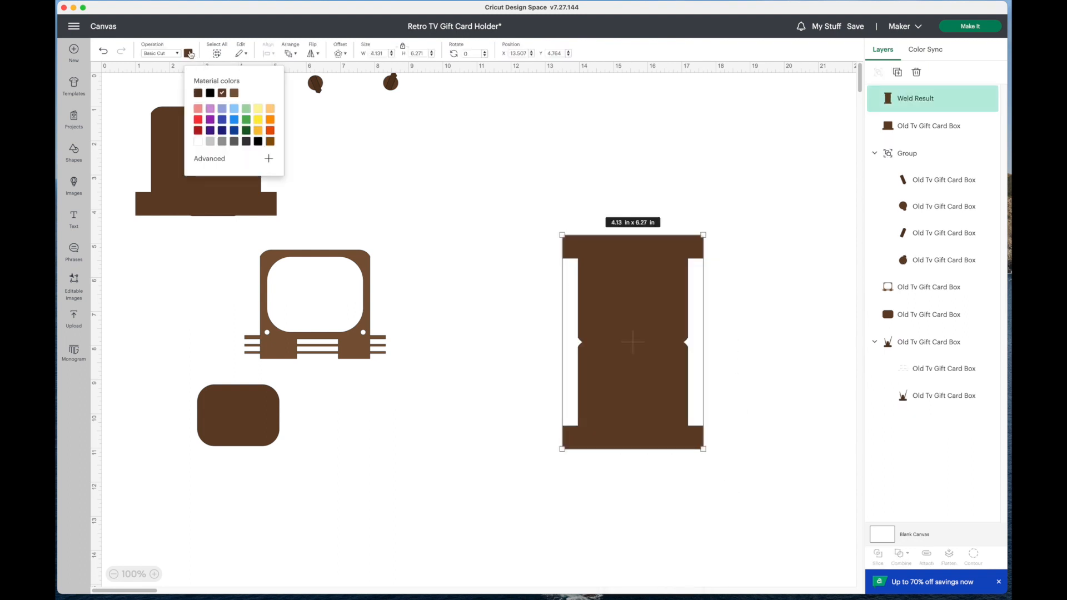
click(213, 146)
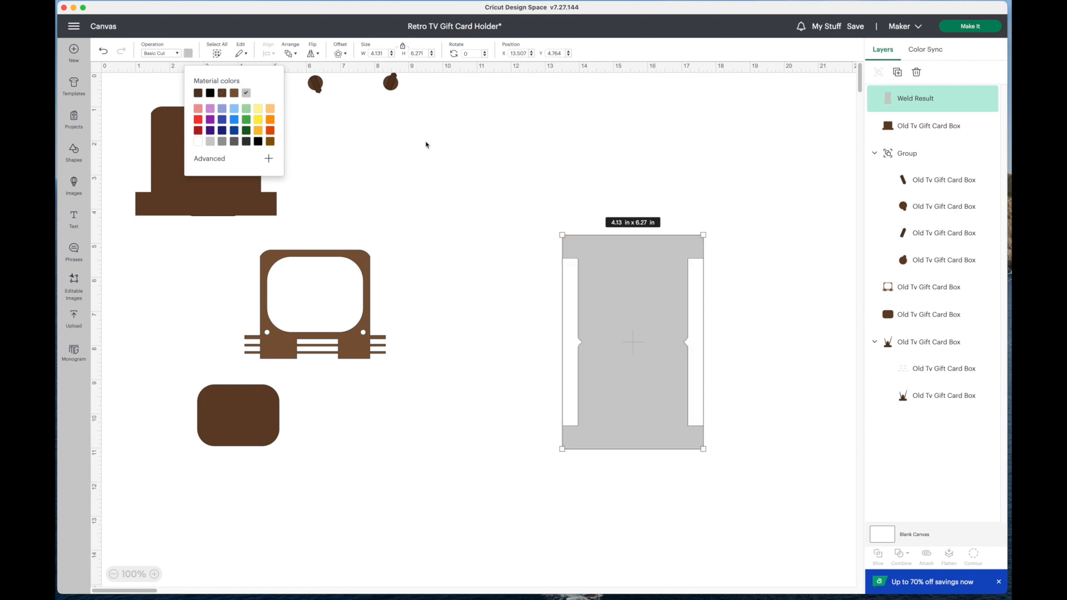
click(388, 179)
- Try the solid brown TV panel over the lower half of the gray card base
drag(246, 208, 470, 460)
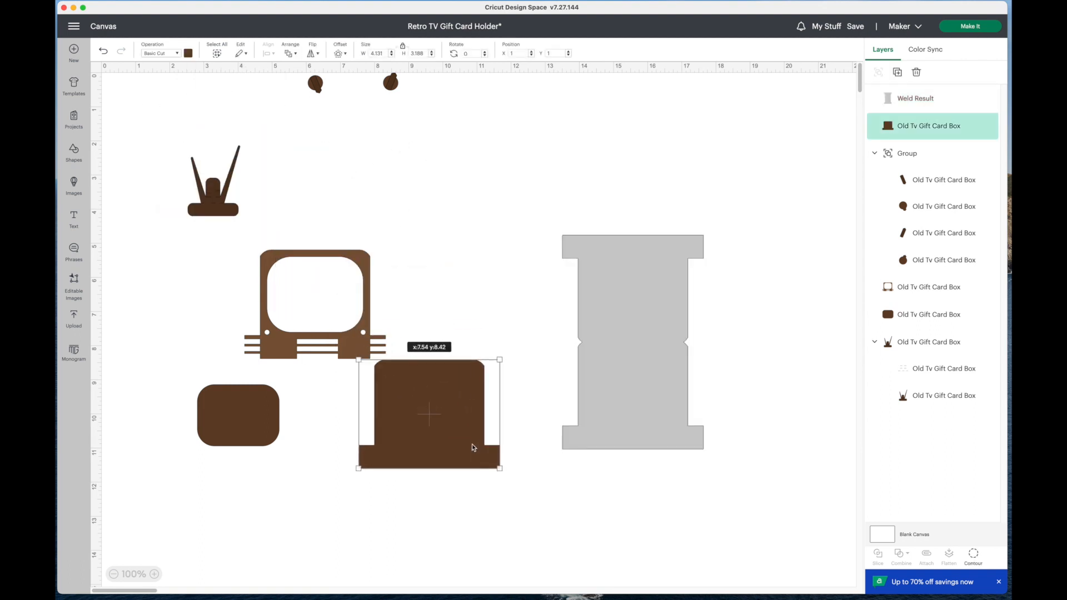
click(550, 336)
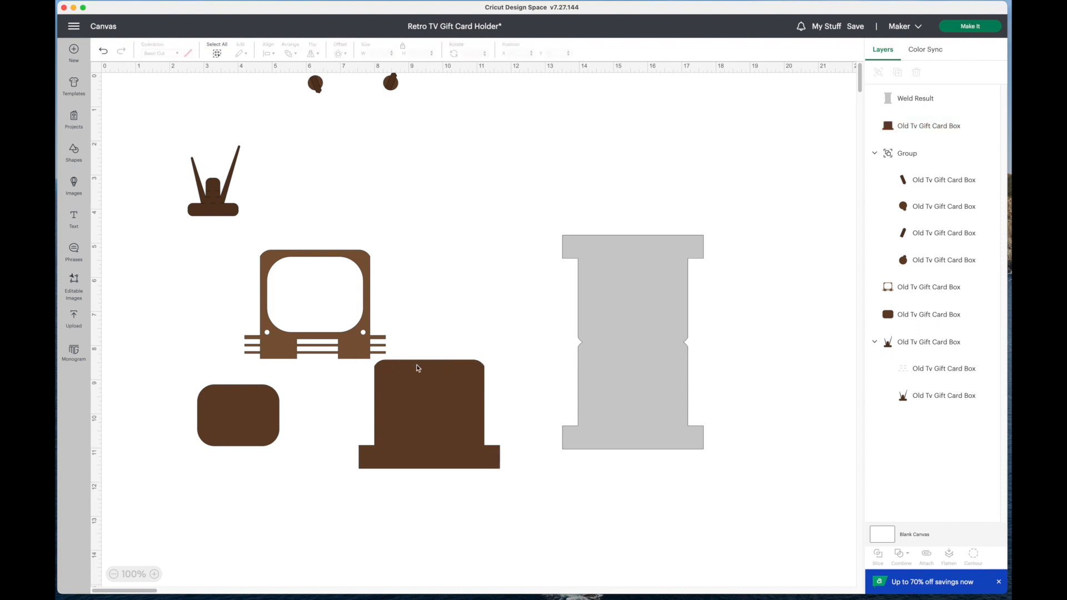
drag(412, 393, 610, 378)
right_click(486, 373)
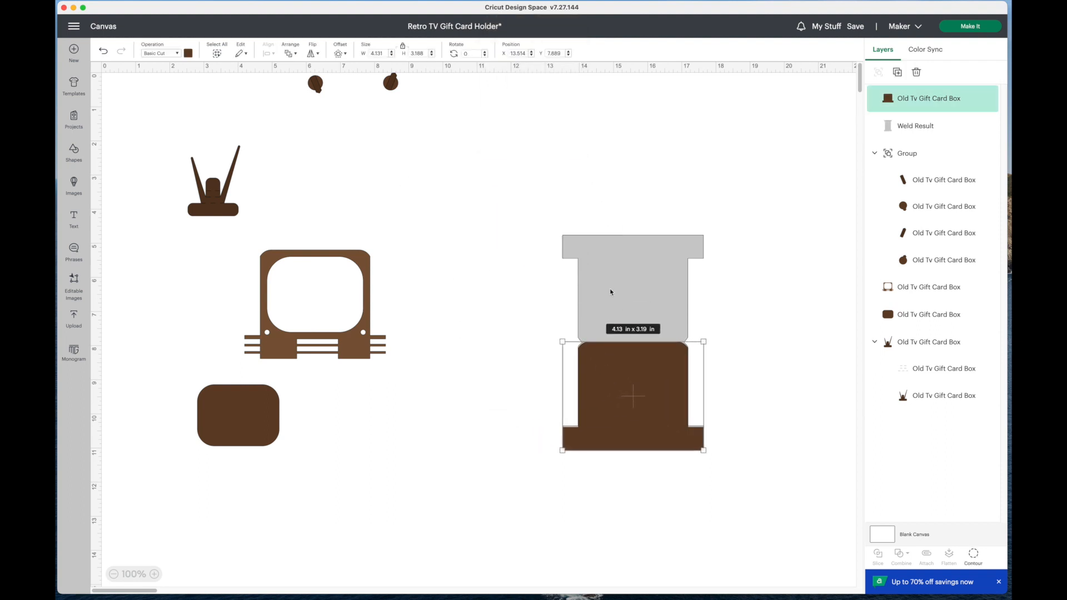
- Spread the card base, brown panel, TV frame and rounded screen piece apart to clear room for a photo
drag(609, 296, 640, 173)
drag(627, 402, 684, 359)
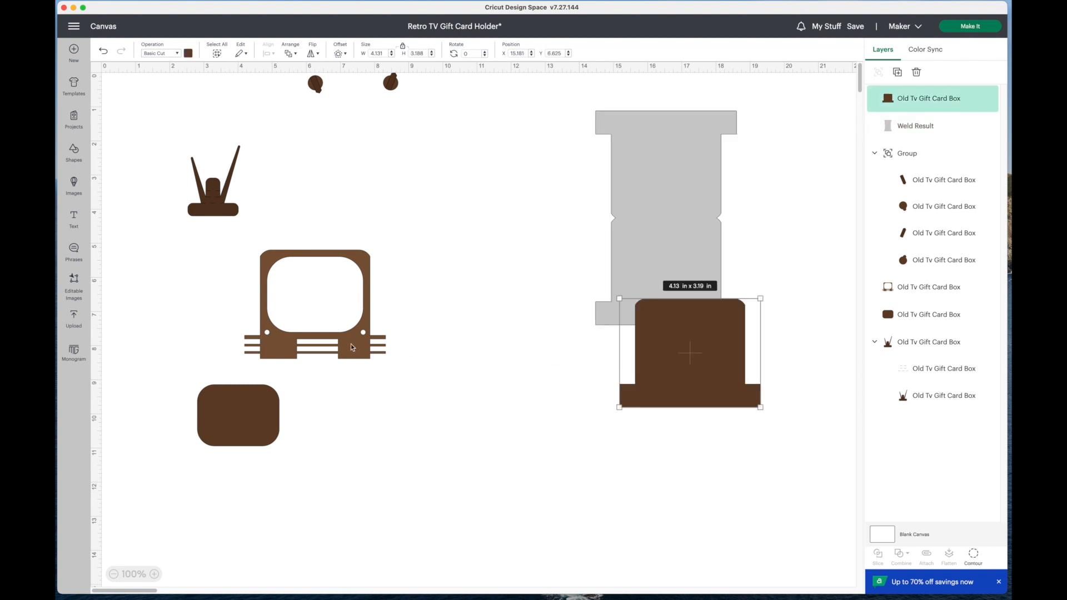
drag(352, 347, 547, 296)
drag(259, 423, 446, 445)
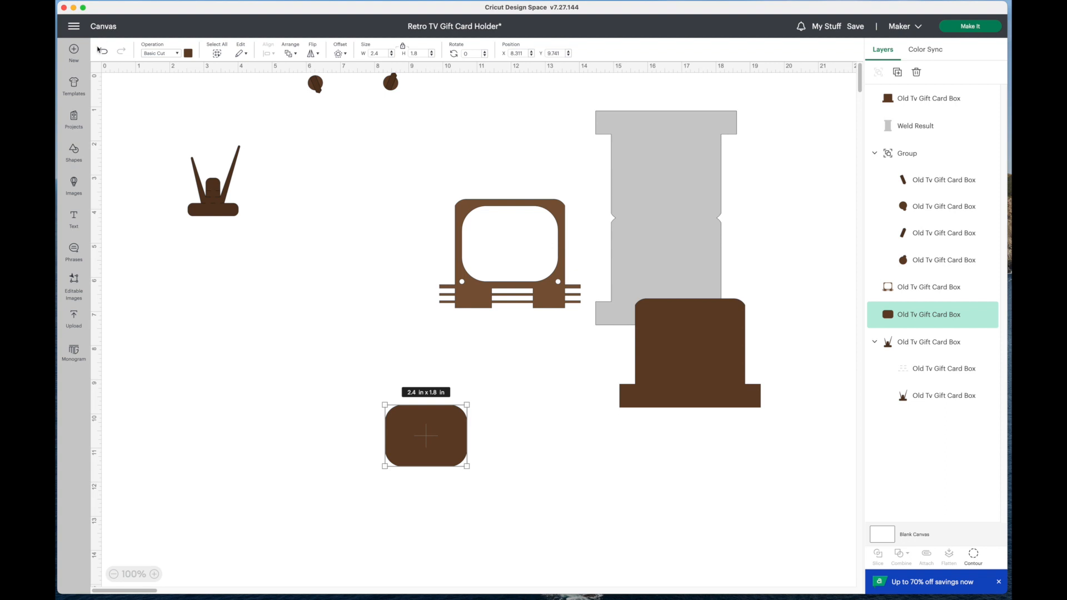
- Add the uploaded black-and-white photo of two dogs and place it below the antenna piece
click(74, 320)
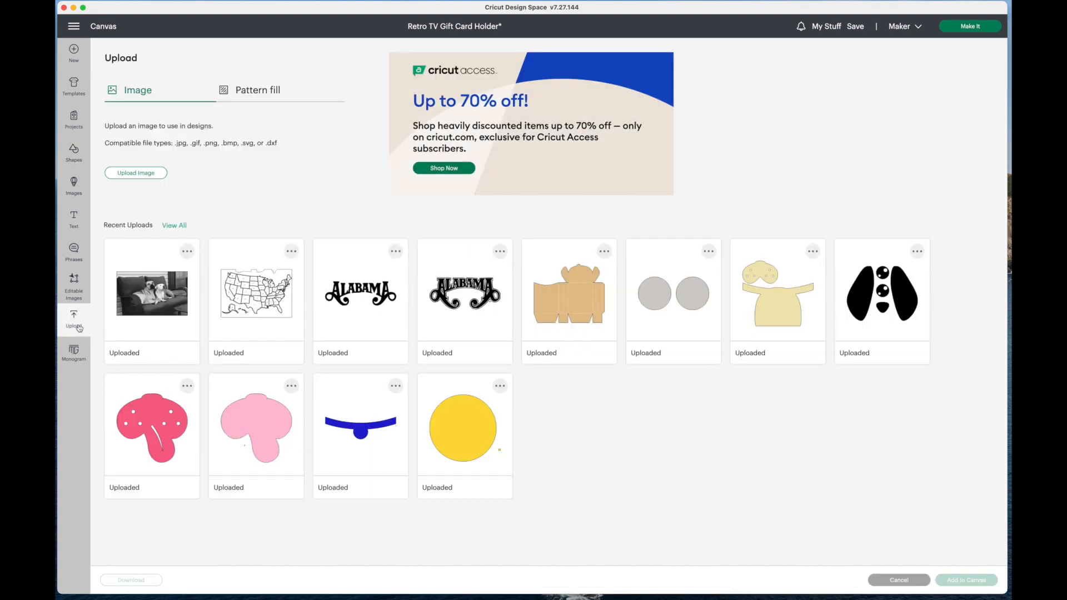
click(163, 288)
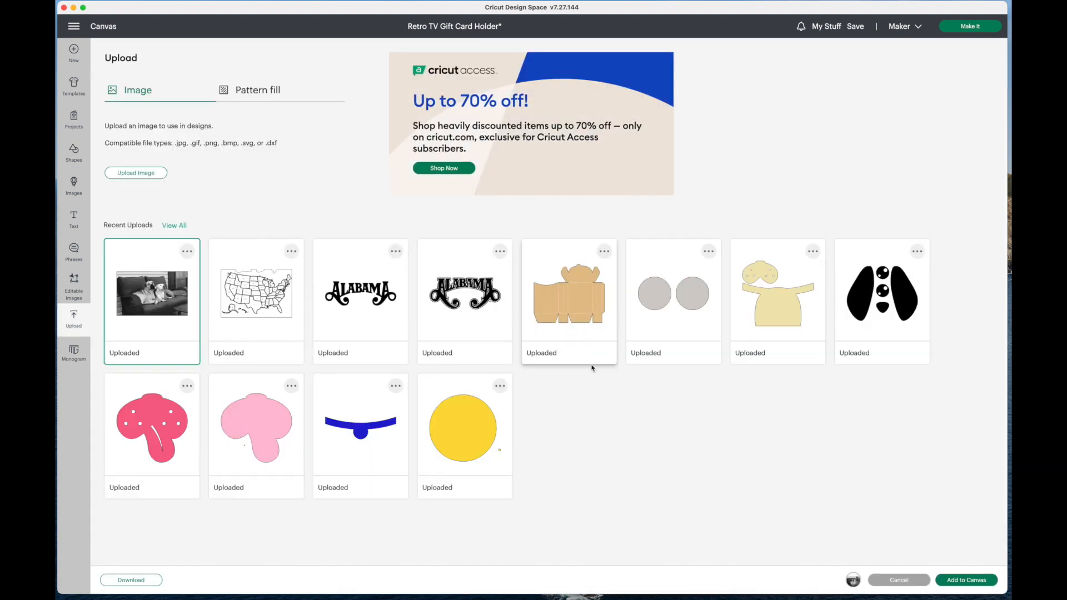
click(958, 578)
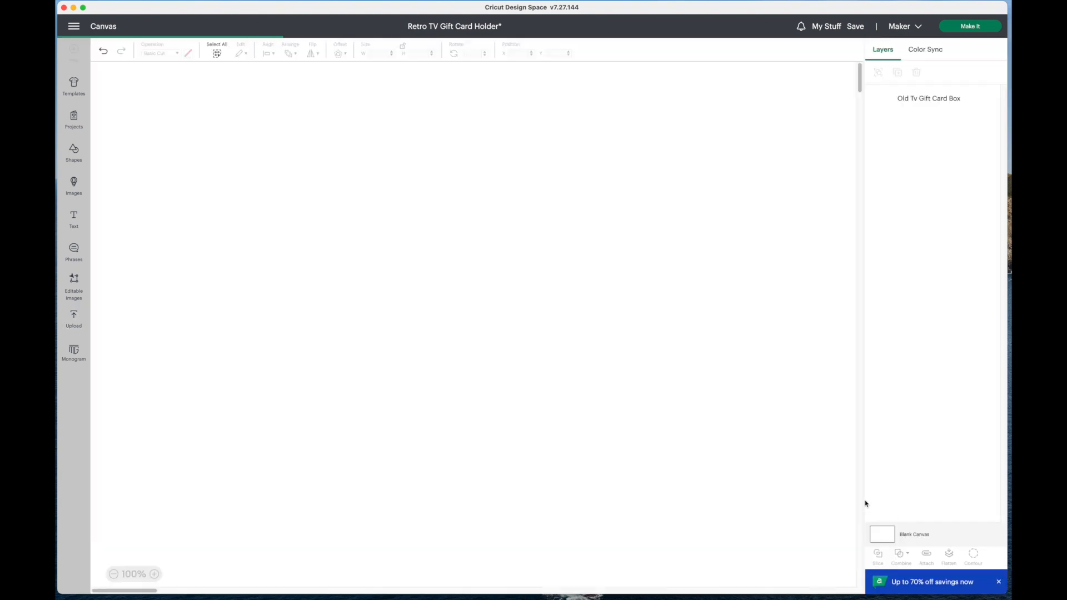
drag(232, 160, 286, 327)
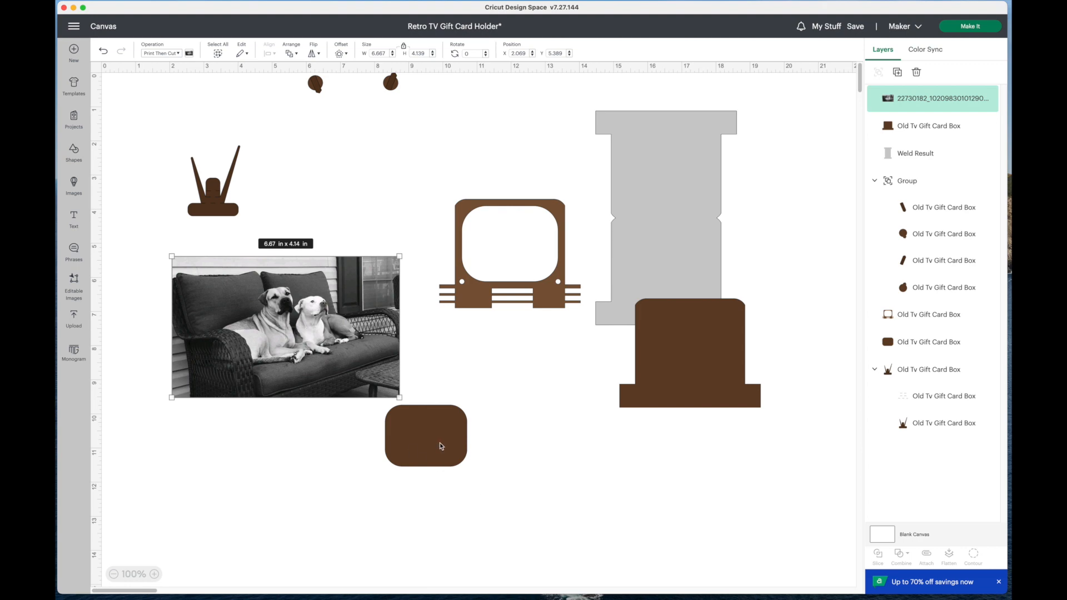
- Position the rounded brown screen piece over the two dogs' heads in the photo
drag(440, 443, 425, 446)
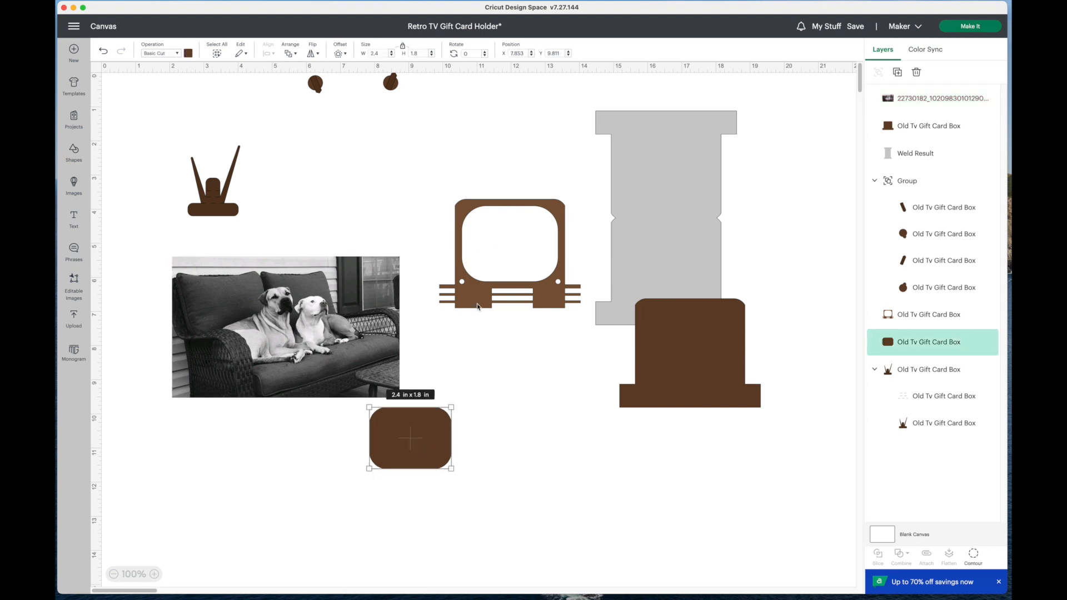
drag(428, 447, 359, 367)
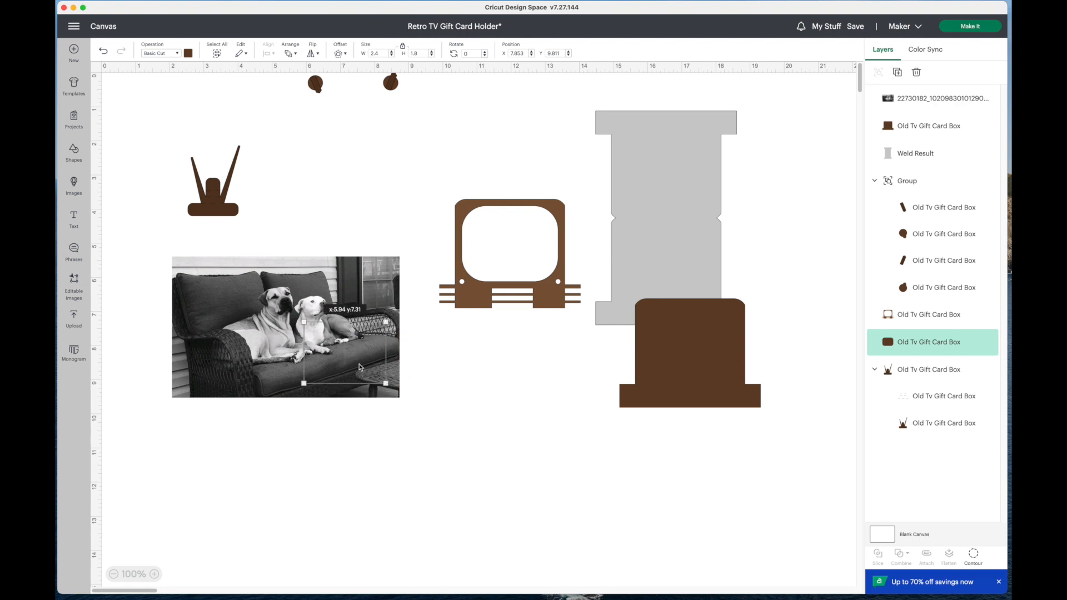
drag(359, 367, 312, 322)
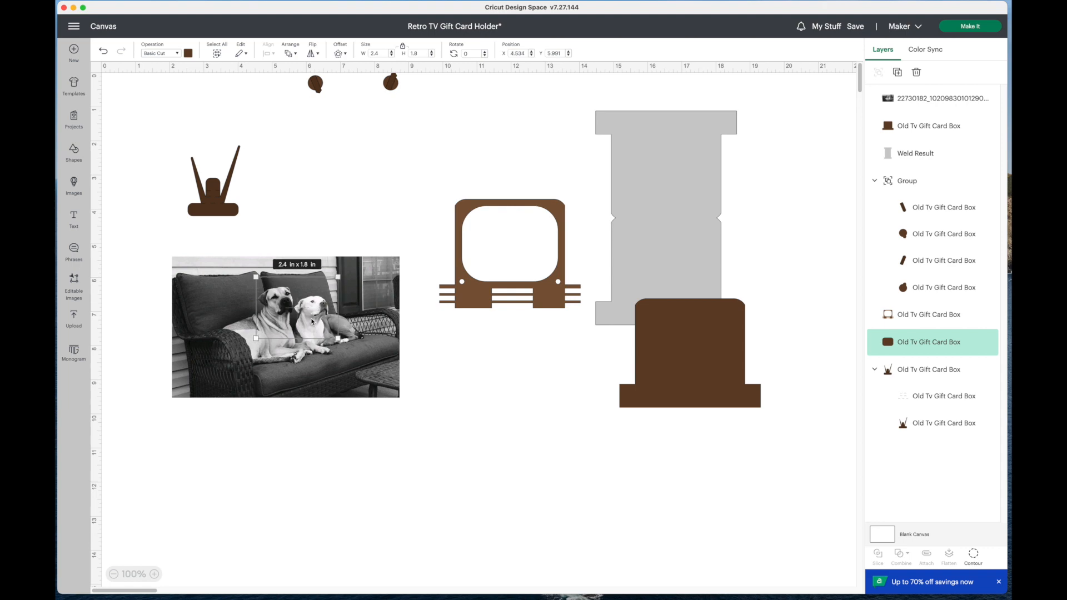
- Slice the dog photo with the rounded screen piece
click(312, 461)
drag(148, 240, 427, 430)
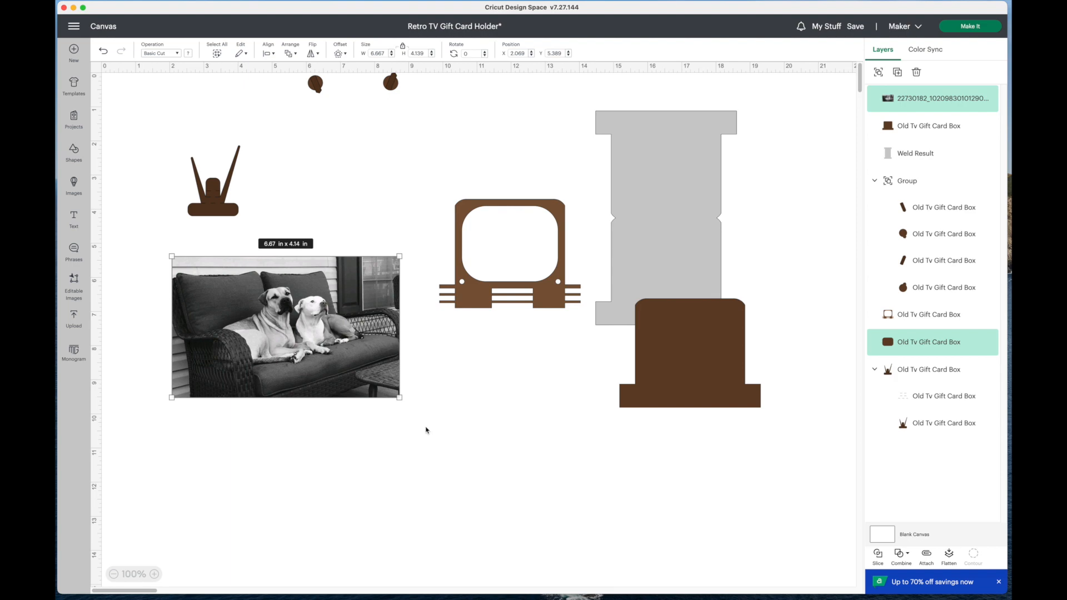
click(877, 558)
- Separate the slice results and delete the leftover photo with the rounded hole
drag(363, 378, 589, 518)
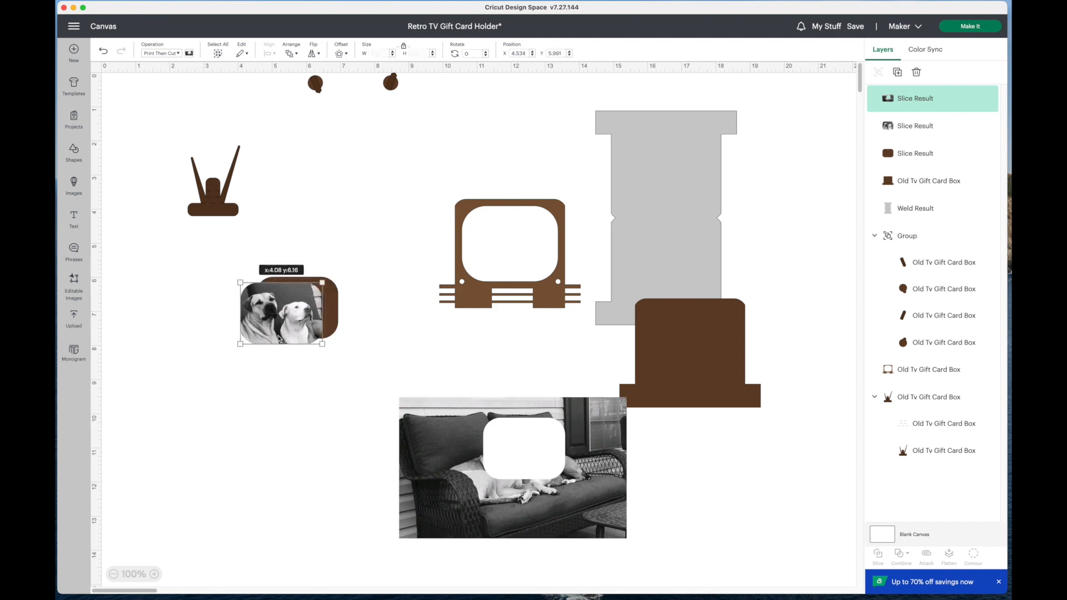
drag(322, 334, 264, 410)
click(433, 425)
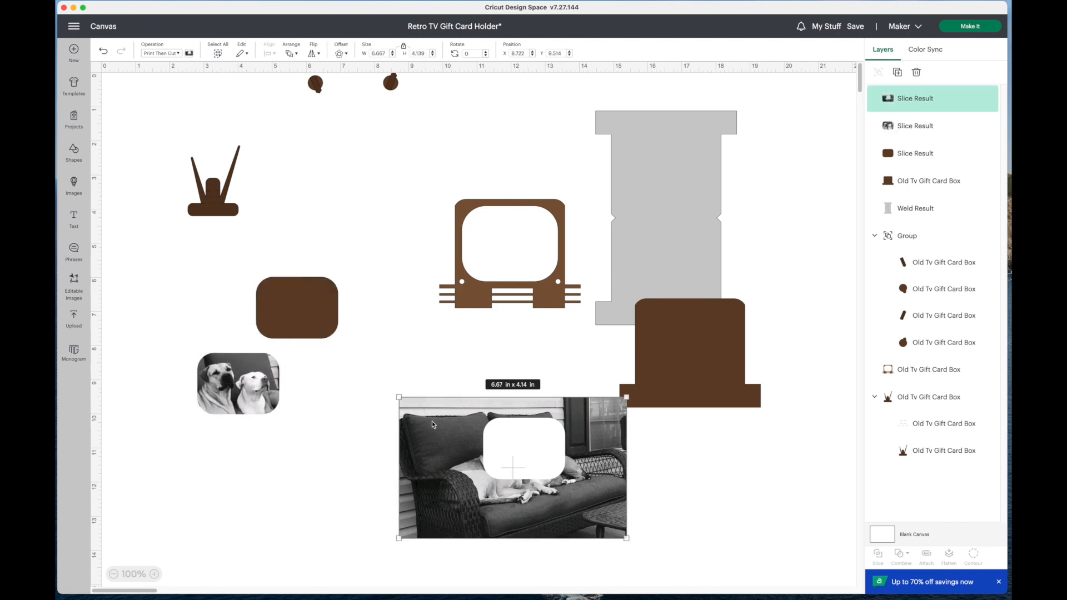
key(Delete)
- Move the cropped dog photo below the TV frame and delete the leftover rounded brown piece
click(257, 393)
drag(256, 393, 470, 407)
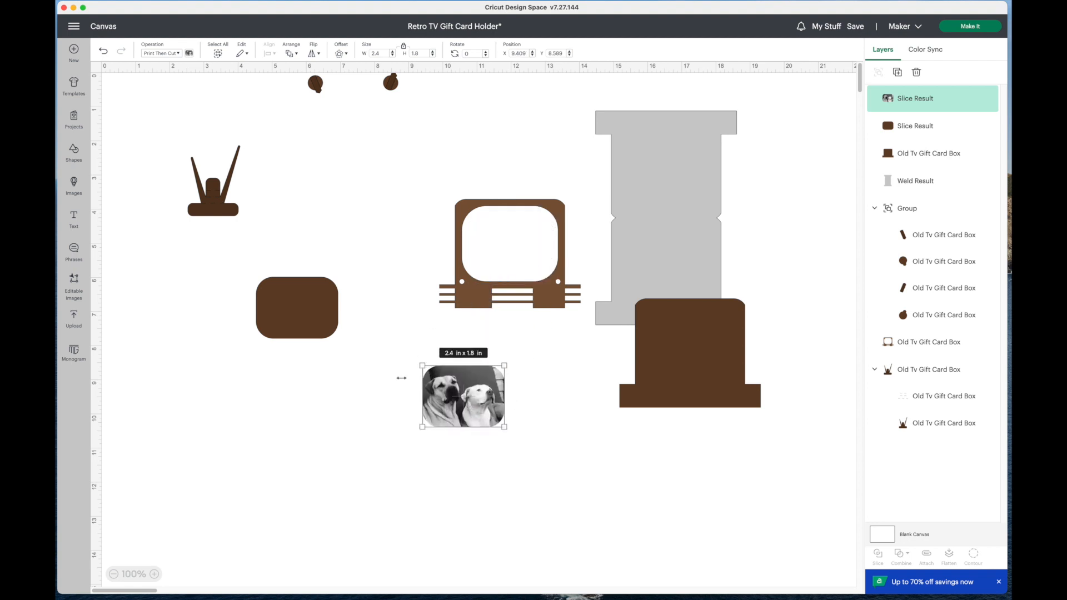
click(329, 312)
key(Delete)
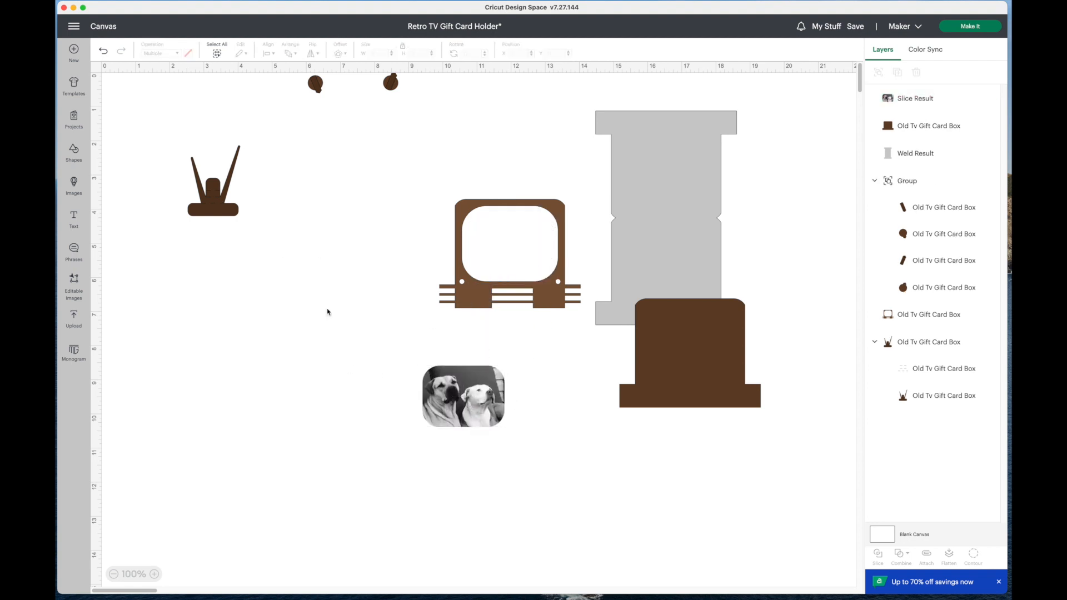
- Prepare the project for cutting and review the brown cutting mats and the Print Then Cut mat
click(970, 26)
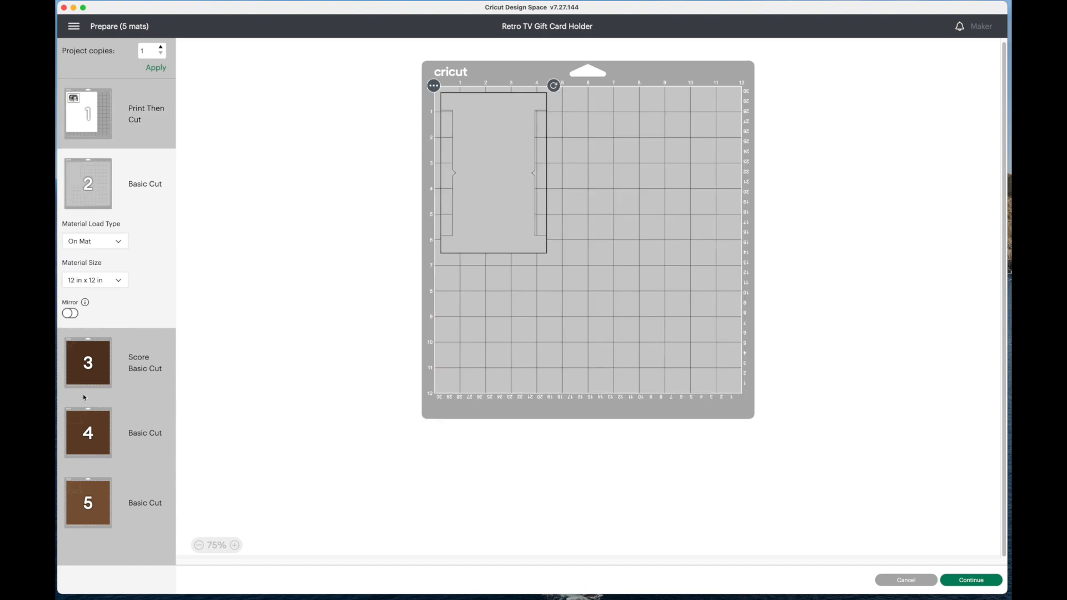
click(92, 366)
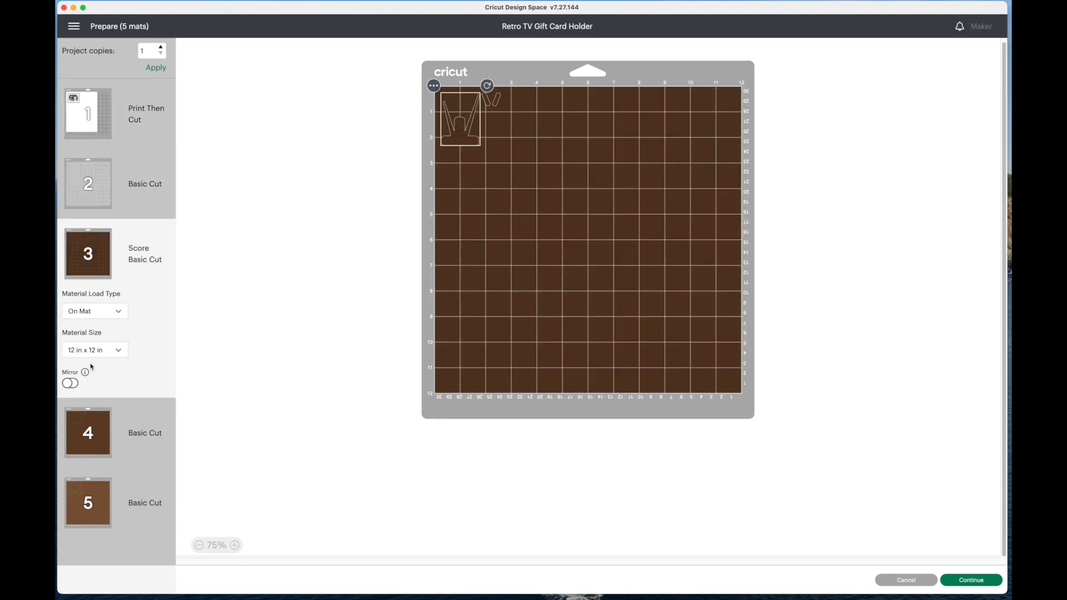
click(83, 440)
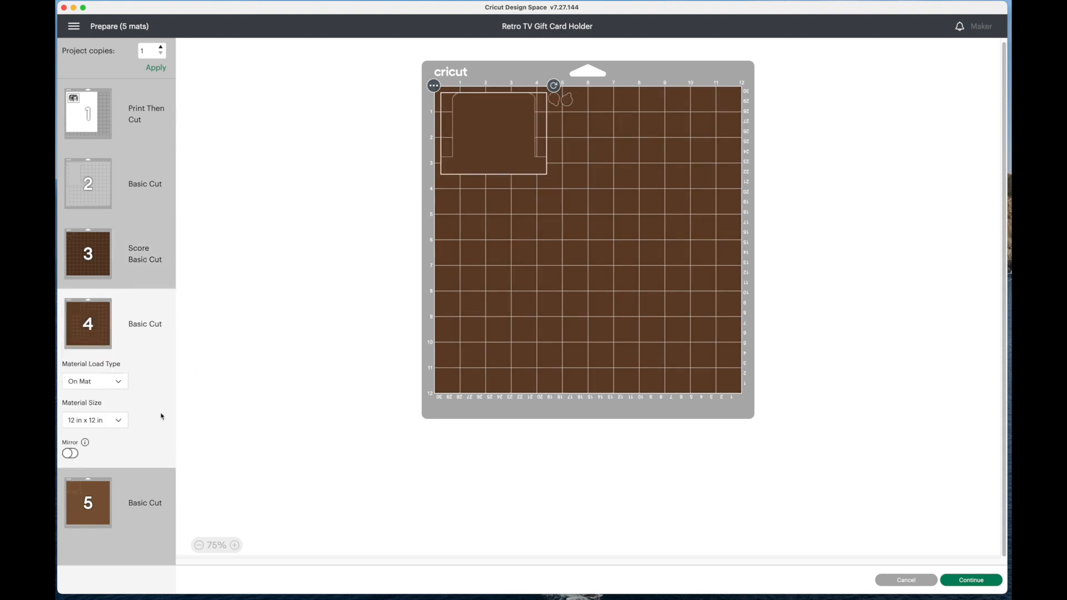
click(98, 502)
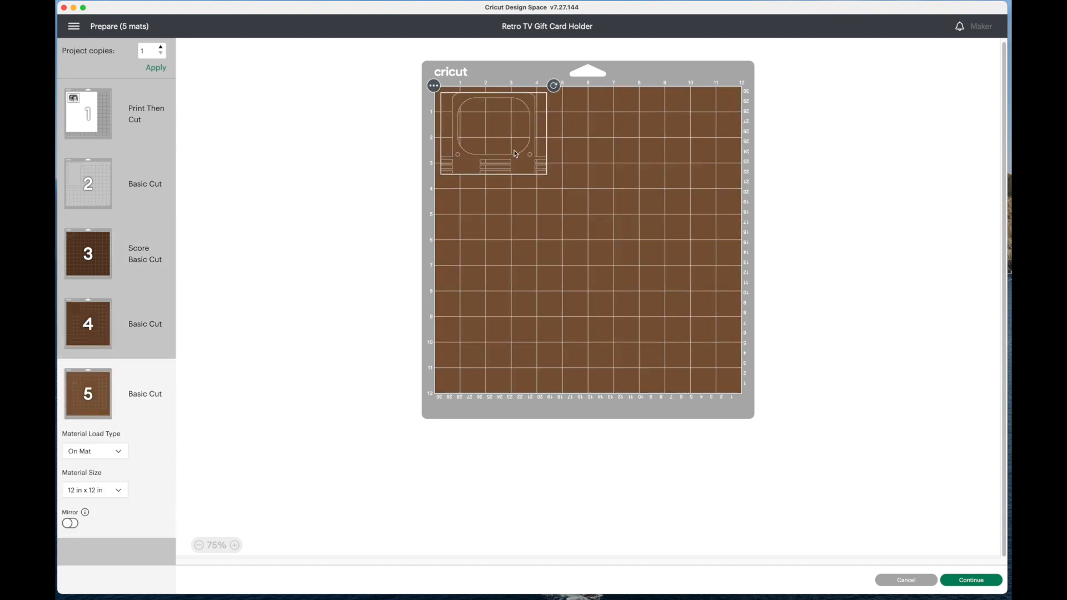
click(89, 112)
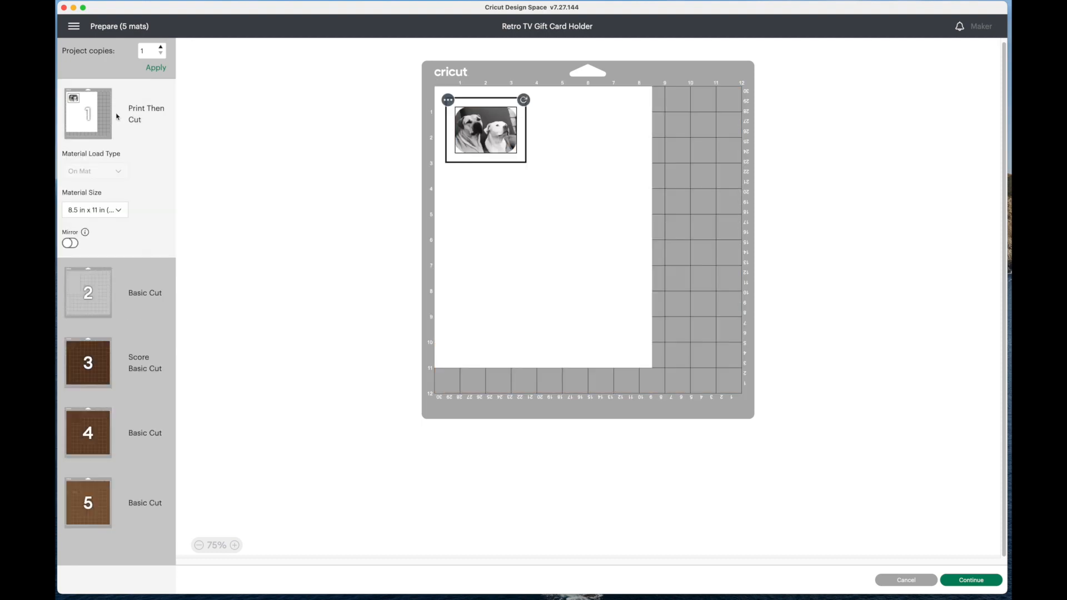
- Print one copy of the dog photo sheet on the HP OfficeJet Pro 6970 with bleed added
click(968, 581)
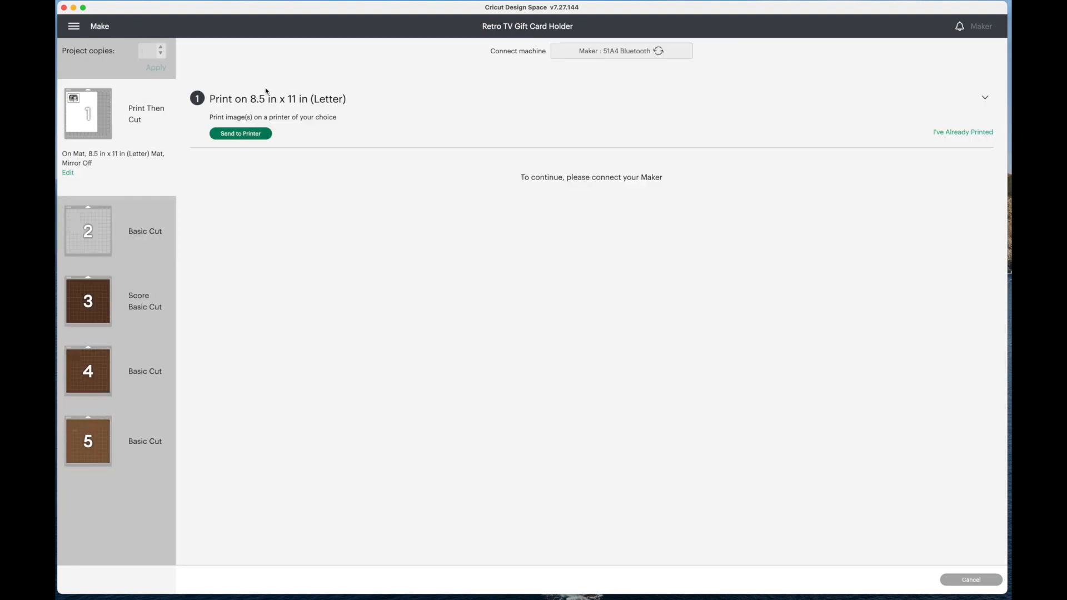
click(249, 135)
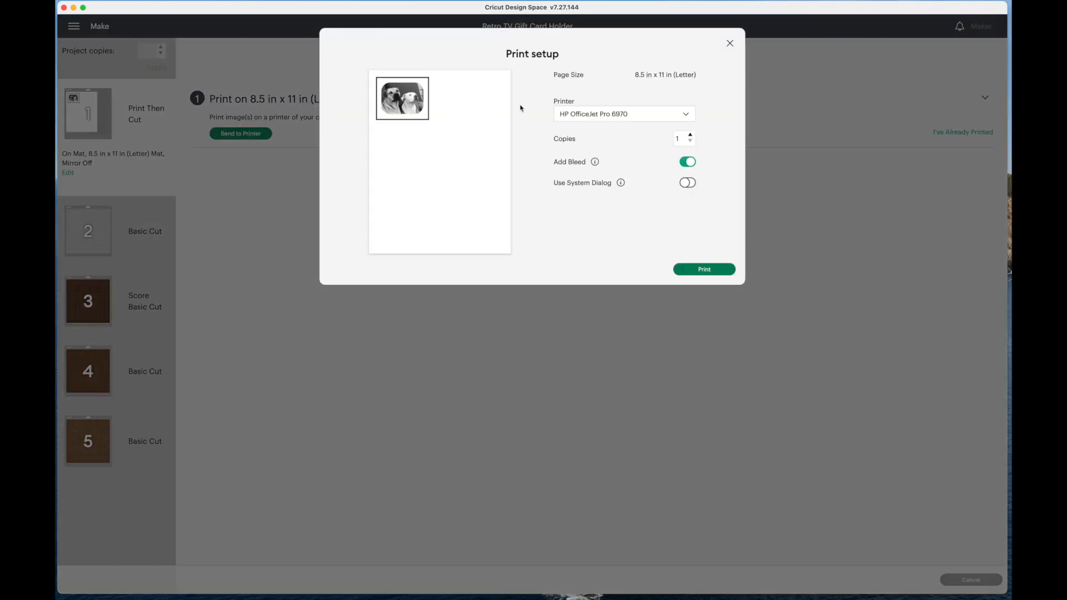
click(707, 270)
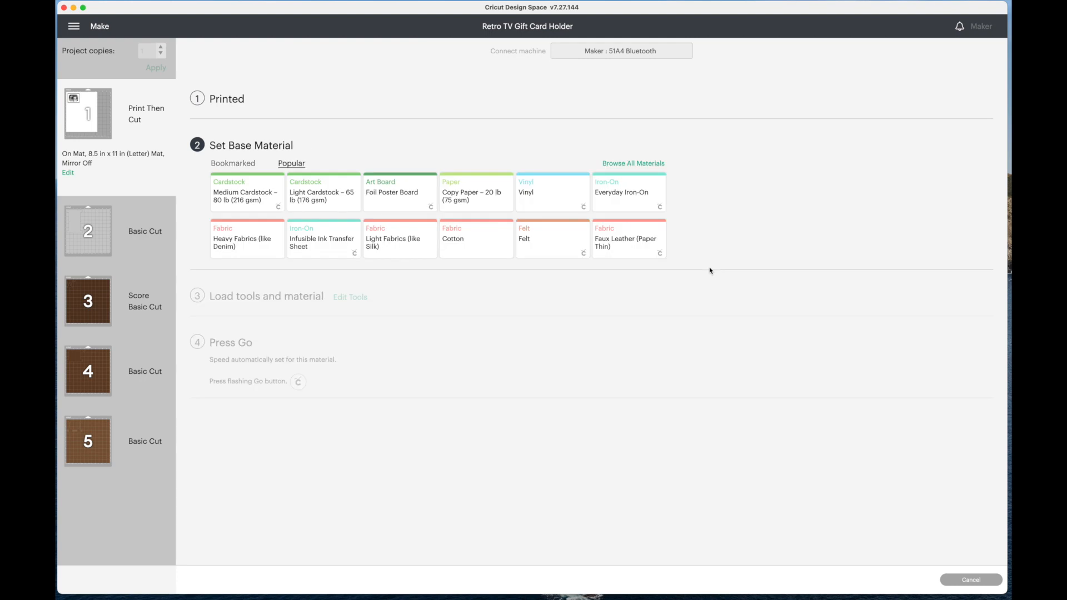
- Set the base material to Medium Cardstock – 80 lb (216 gsm) with More pressure
click(257, 203)
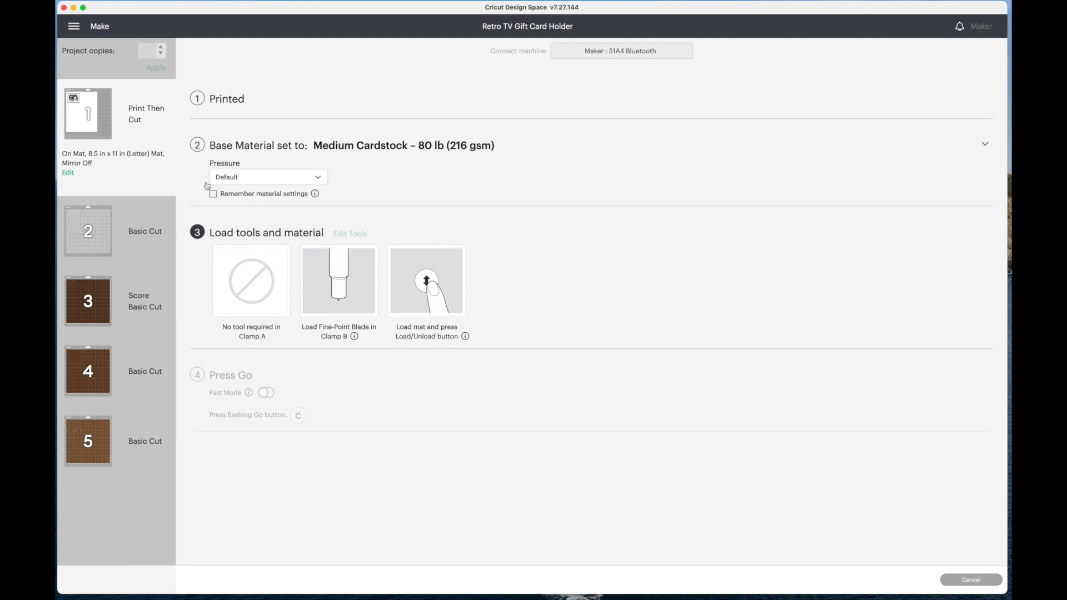
click(254, 181)
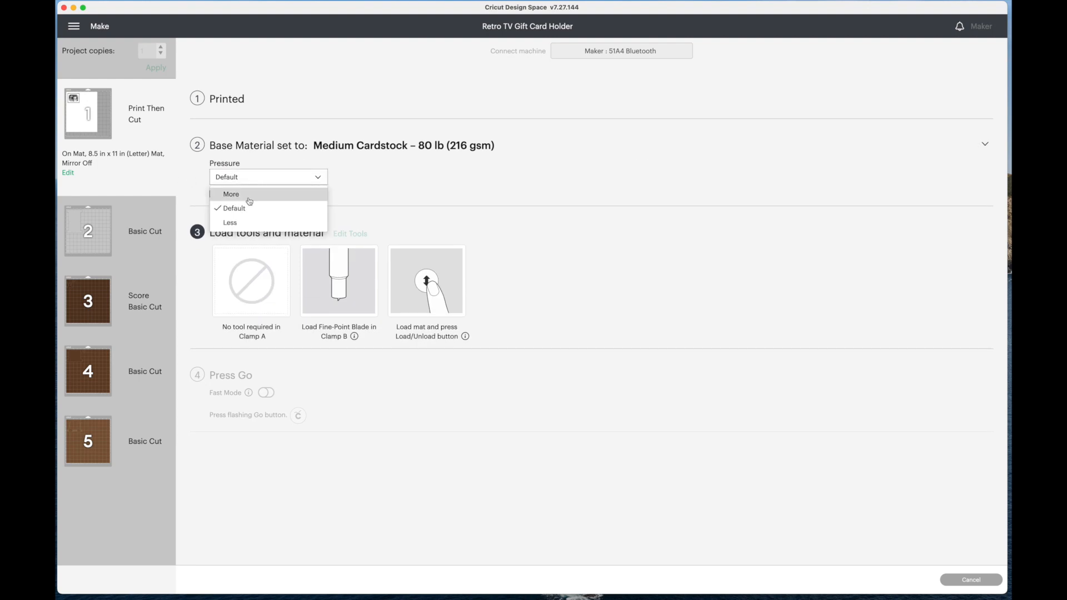
click(250, 197)
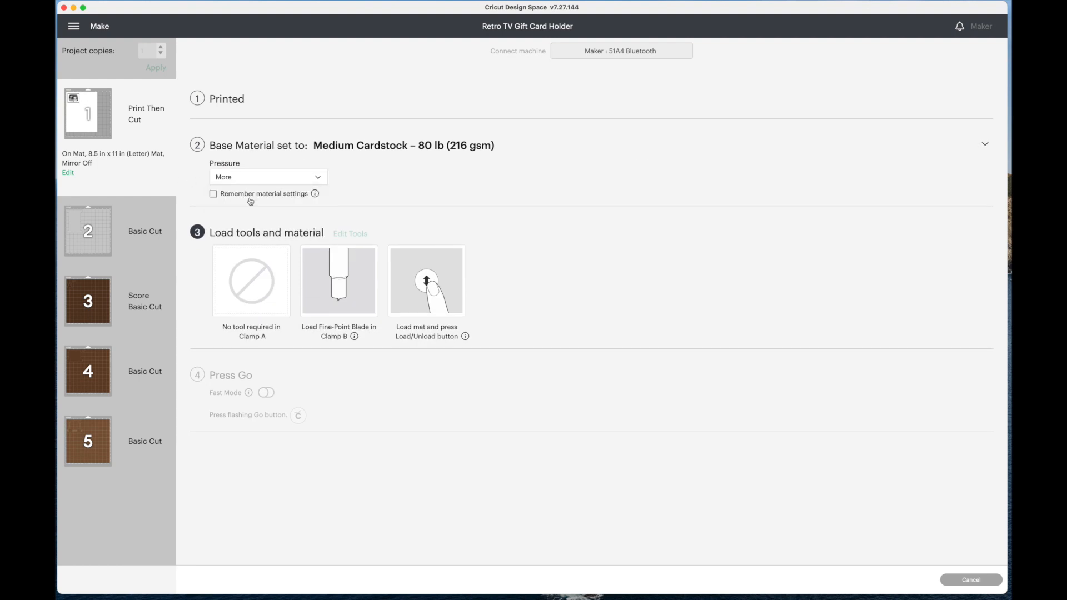